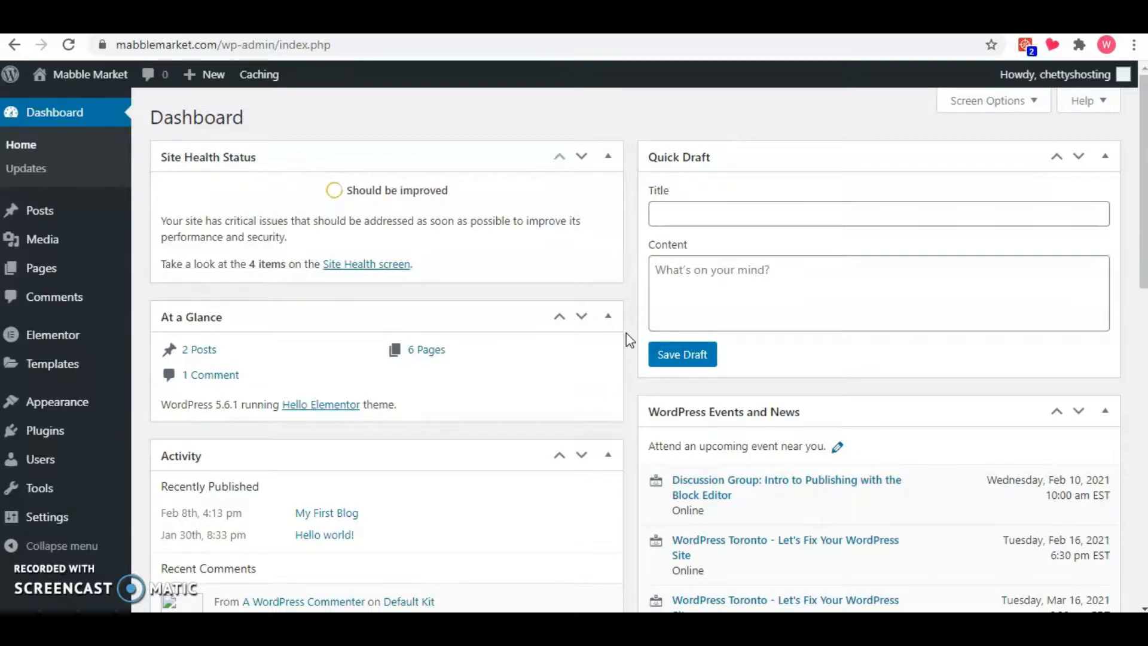
Open the About Us 2 draft page for editing with Elementor.
{"action": "left_click", "coordinate": [628, 296]}
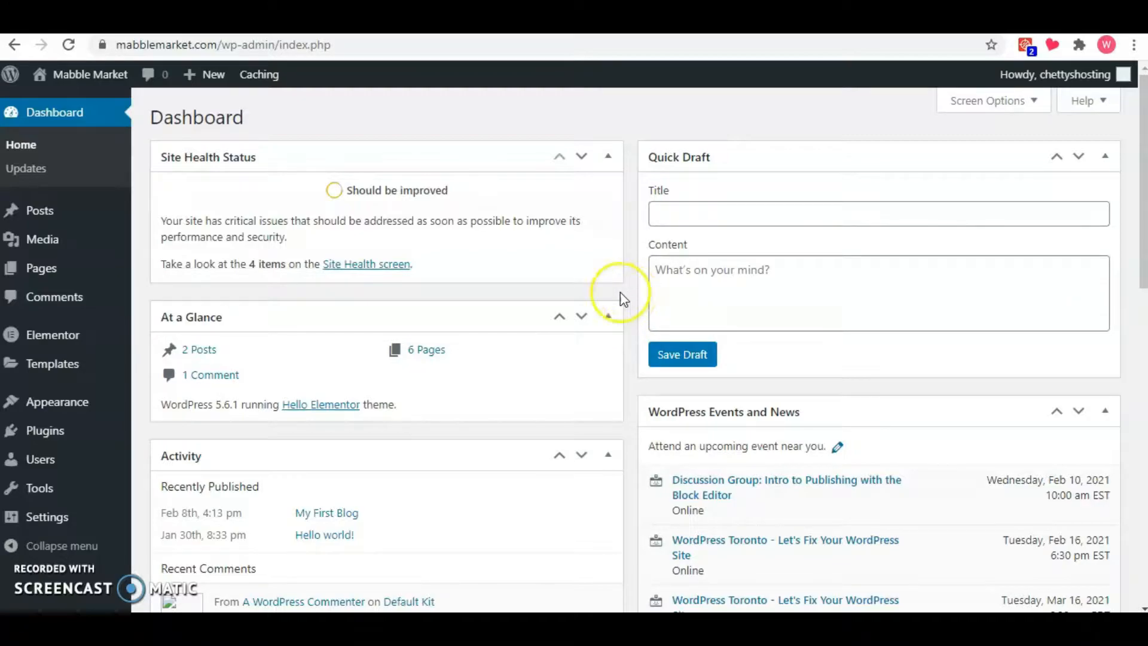
{"action": "left_click", "coordinate": [26, 268]}
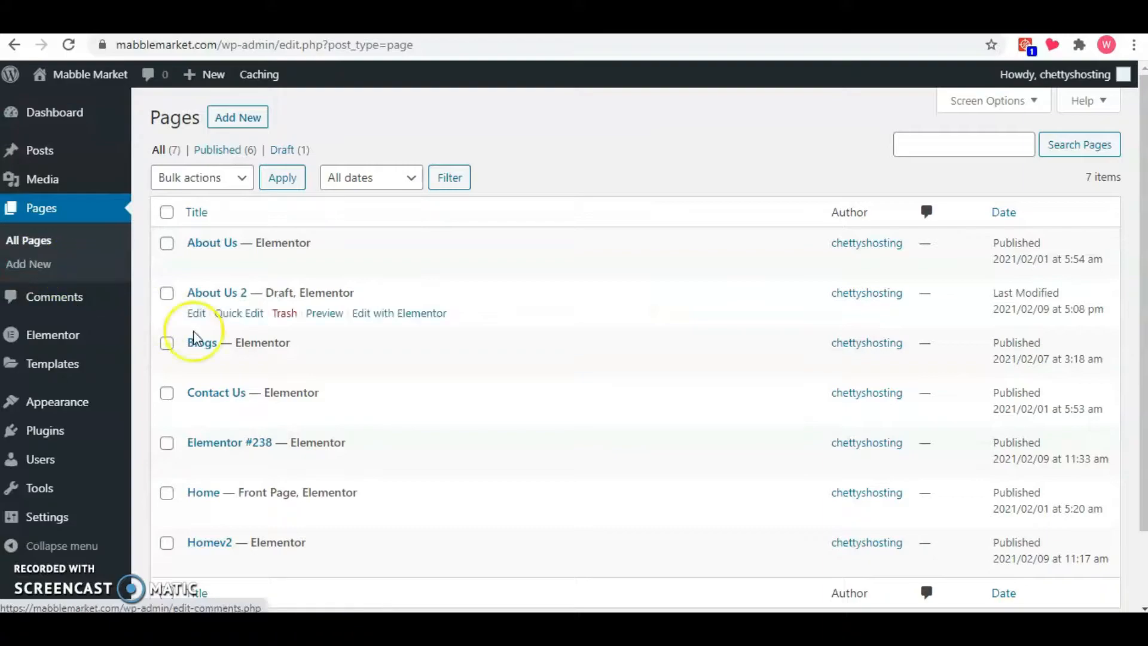
{"action": "left_click", "coordinate": [377, 315]}
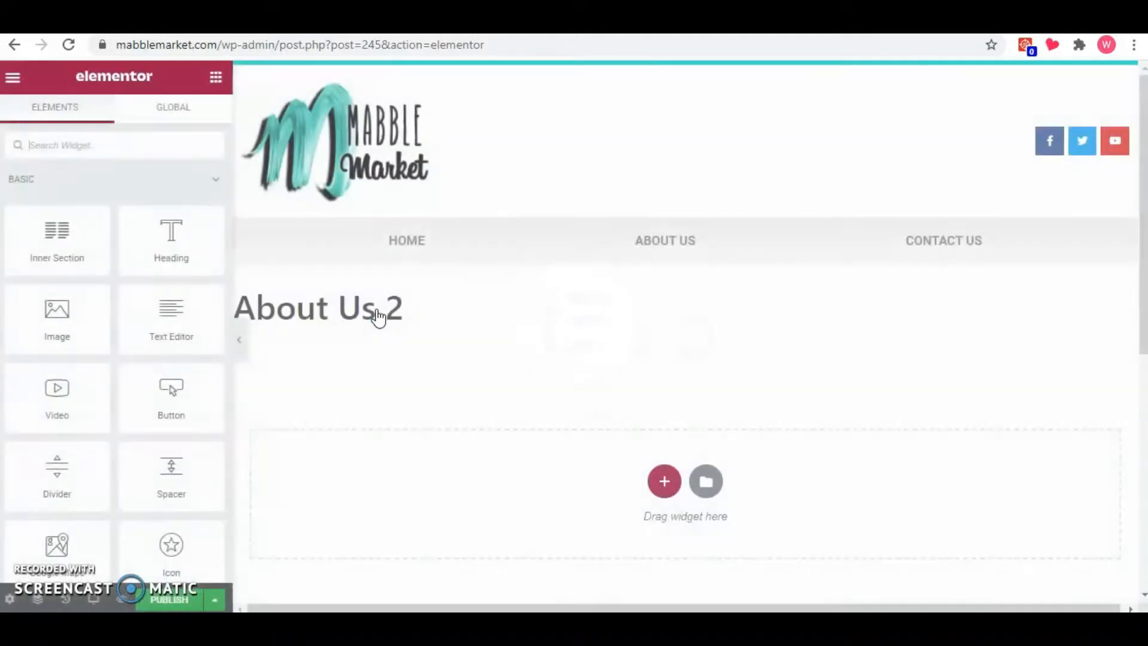
Search the page template library for "about" and insert the free About page template with the We Are Beyond and Digital Lovers headings.
{"action": "left_click", "coordinate": [706, 480]}
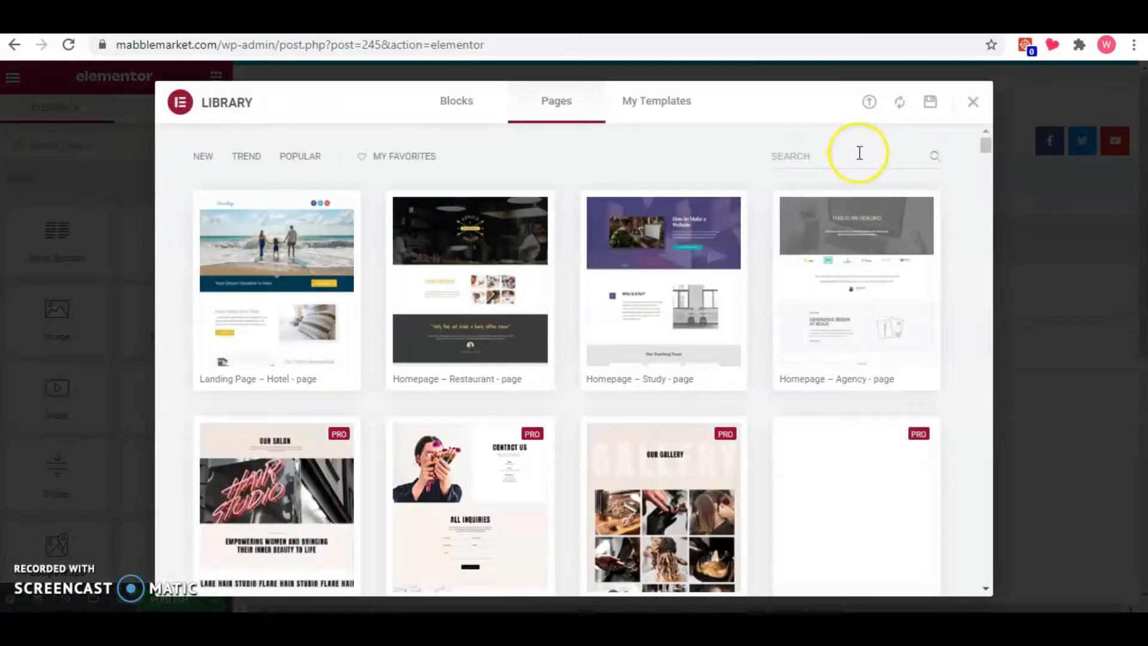
{"action": "left_click", "coordinate": [859, 152]}
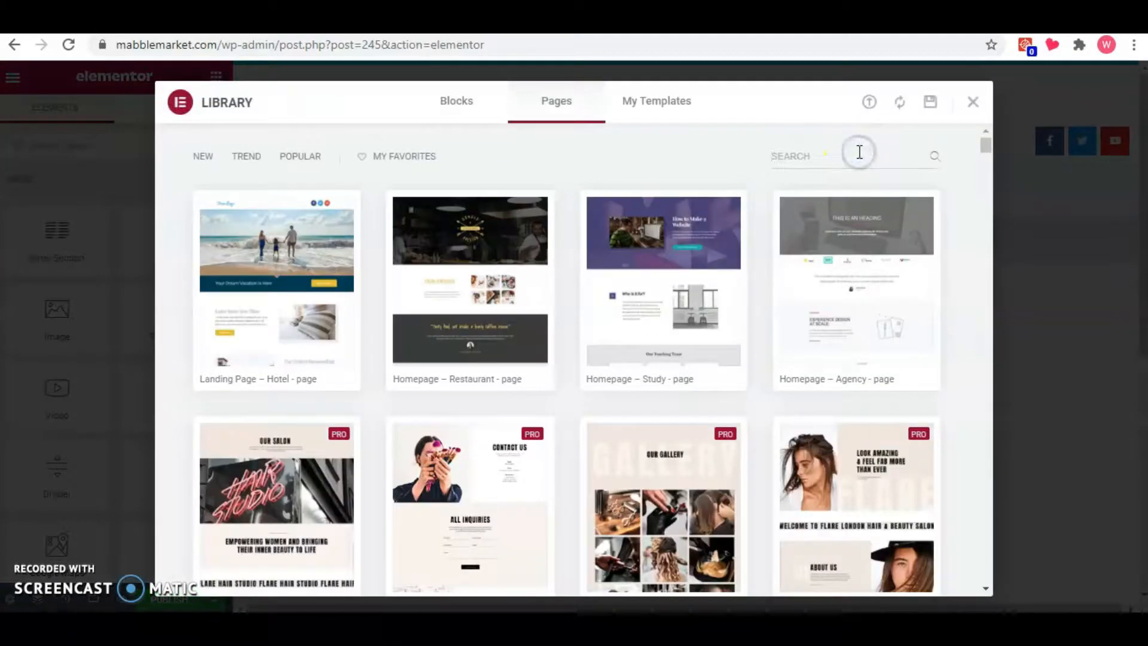
{"action": "type", "text": "about"}
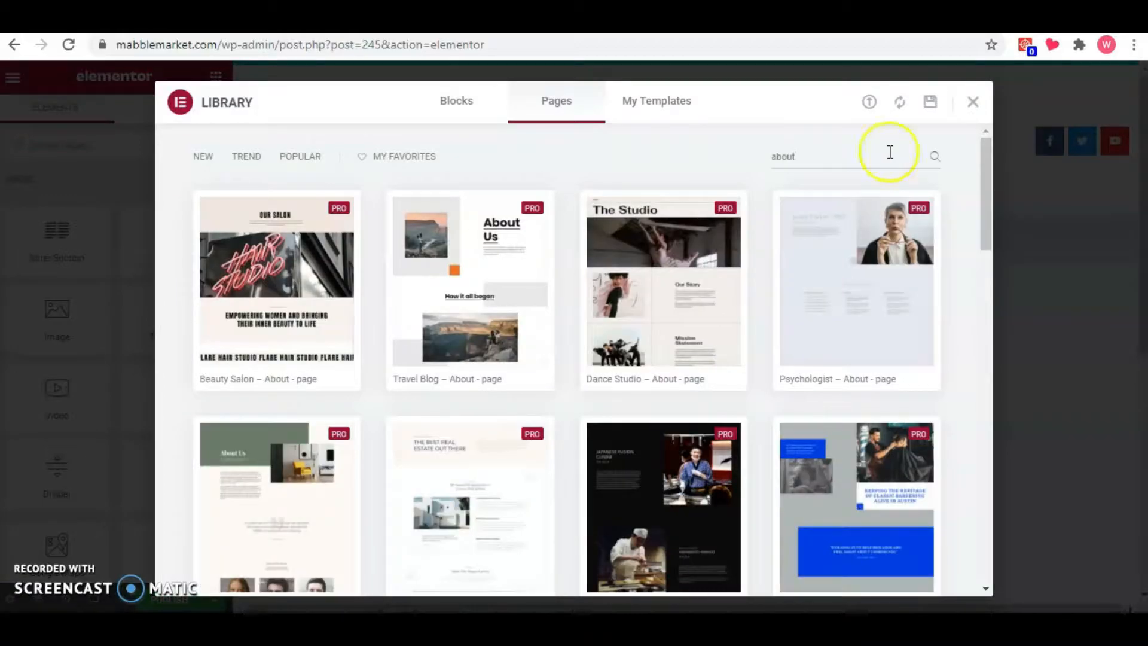
{"action": "left_click_drag", "start_coordinate": [981, 153], "coordinate": [984, 317]}
{"action": "left_click", "coordinate": [666, 229]}
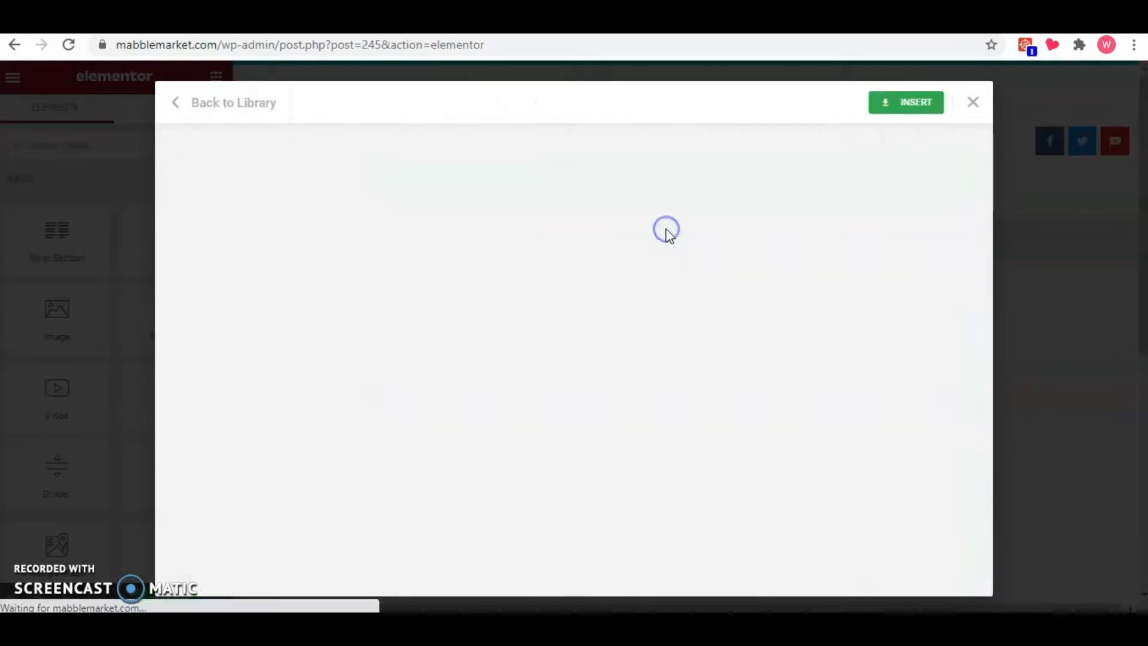
{"action": "left_click", "coordinate": [895, 103]}
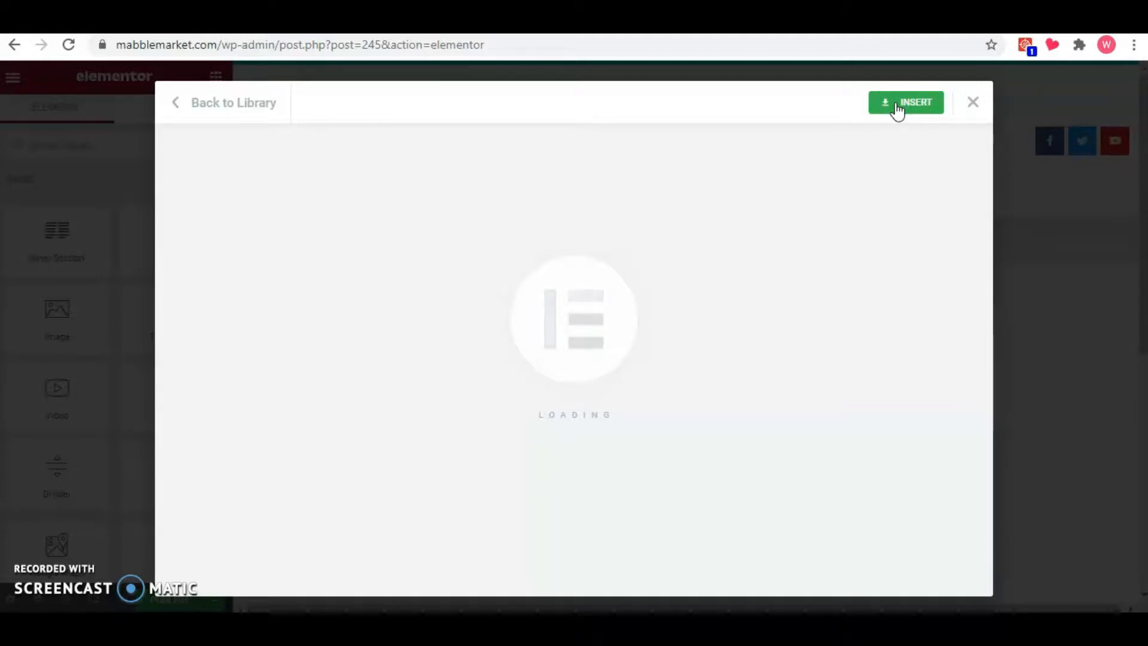
Change the "We Are Beyond" heading's title to "We Are Mabble!".
{"action": "scroll", "coordinate": [834, 357], "scroll_direction": "down", "scroll_amount": 3}
{"action": "scroll", "coordinate": [835, 364], "scroll_direction": "down", "scroll_amount": 7}
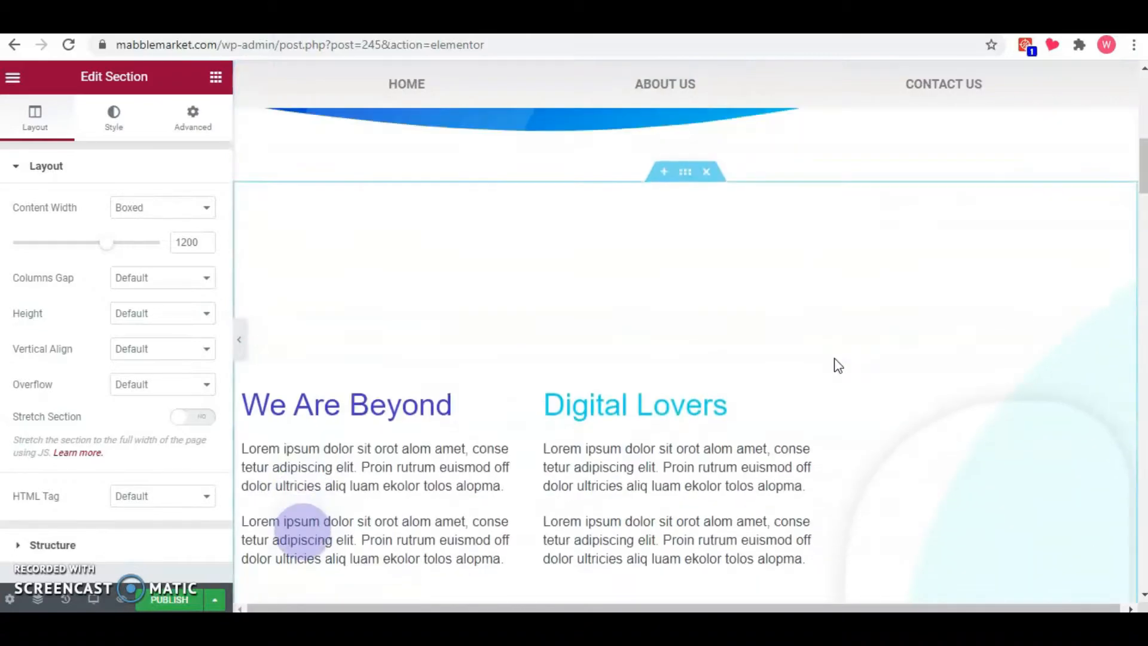
{"action": "scroll", "coordinate": [835, 362], "scroll_direction": "down", "scroll_amount": 2}
{"action": "left_click", "coordinate": [481, 270]}
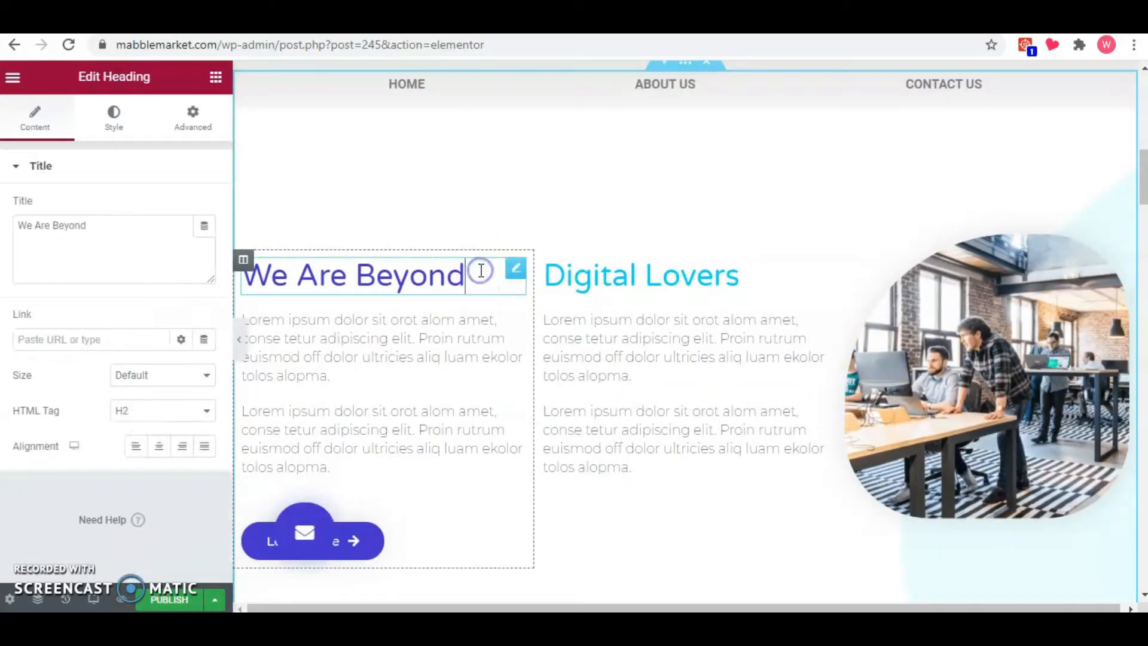
{"action": "left_click", "coordinate": [154, 226]}
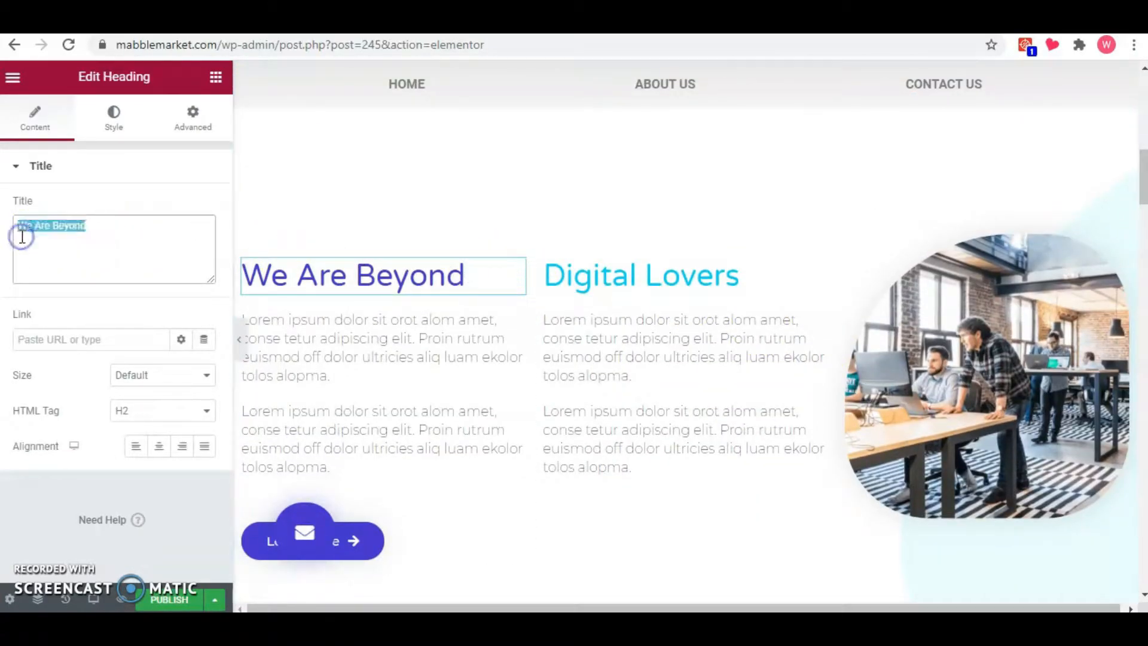
{"action": "type", "text": "W"}
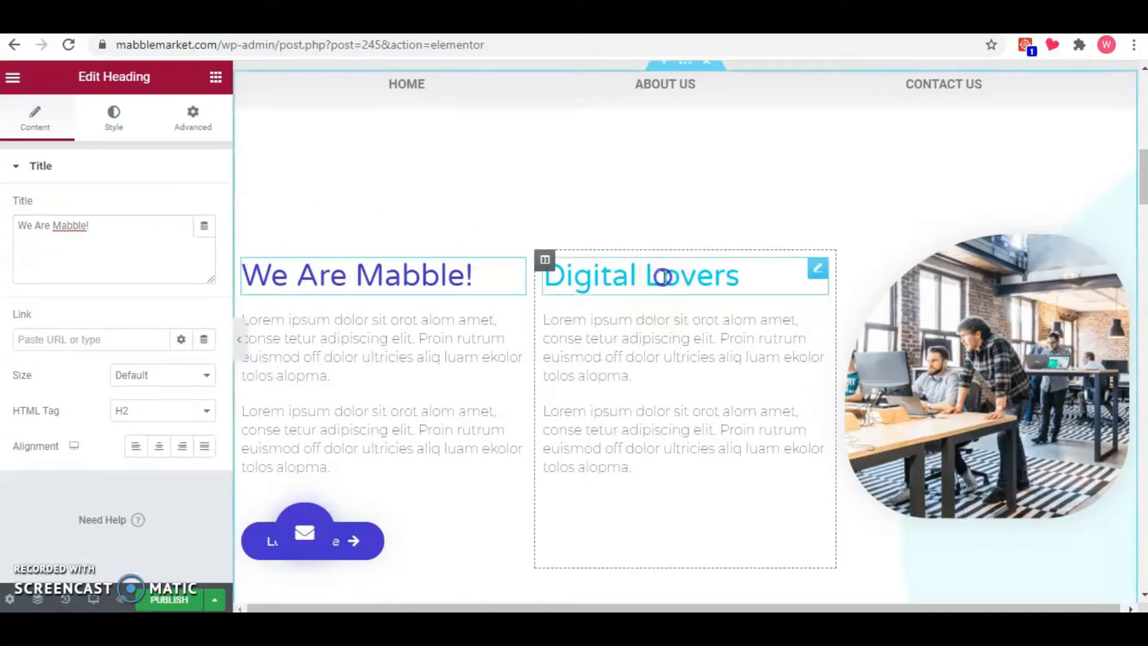
Change the "Digital Lovers" heading's title to "Vinyl Lovers".
{"action": "left_click", "coordinate": [660, 275]}
{"action": "left_click", "coordinate": [43, 231]}
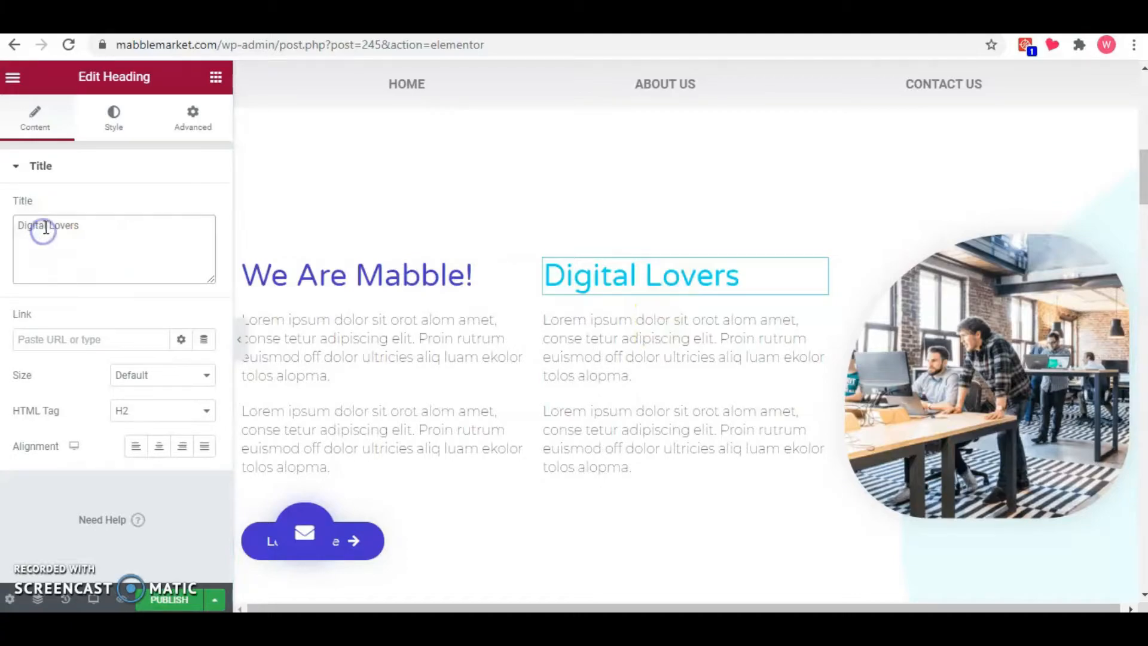
{"action": "type", "text": "L"}
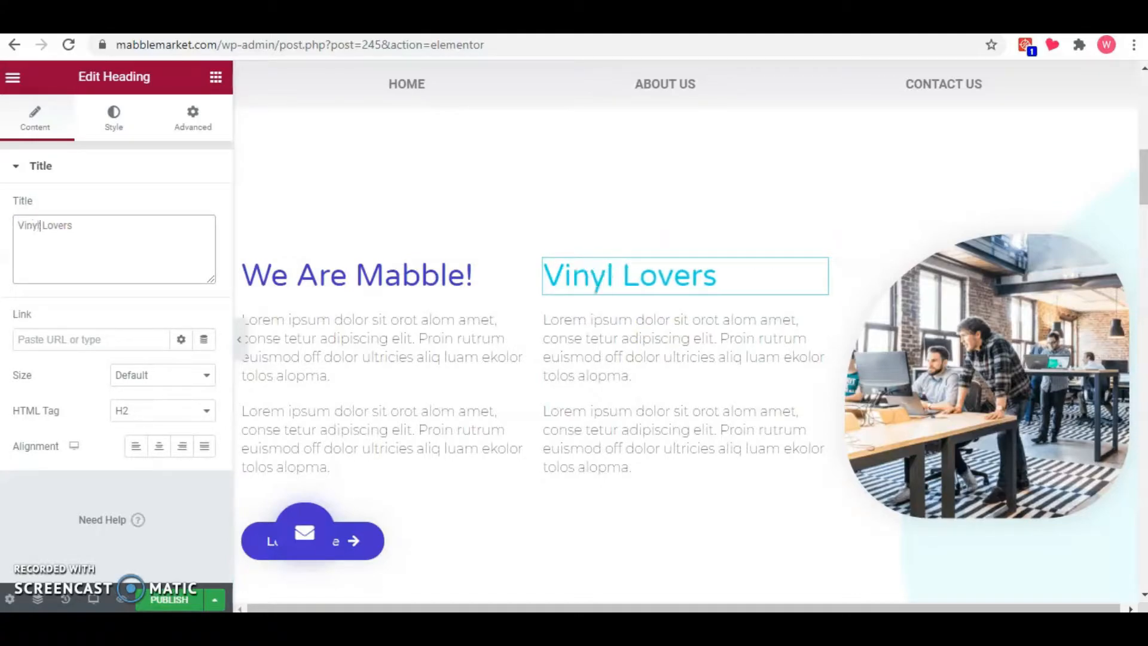
Set the text of the Learn More button below the first text column to "Shop Now".
{"action": "scroll", "coordinate": [462, 367], "scroll_direction": "down", "scroll_amount": 8}
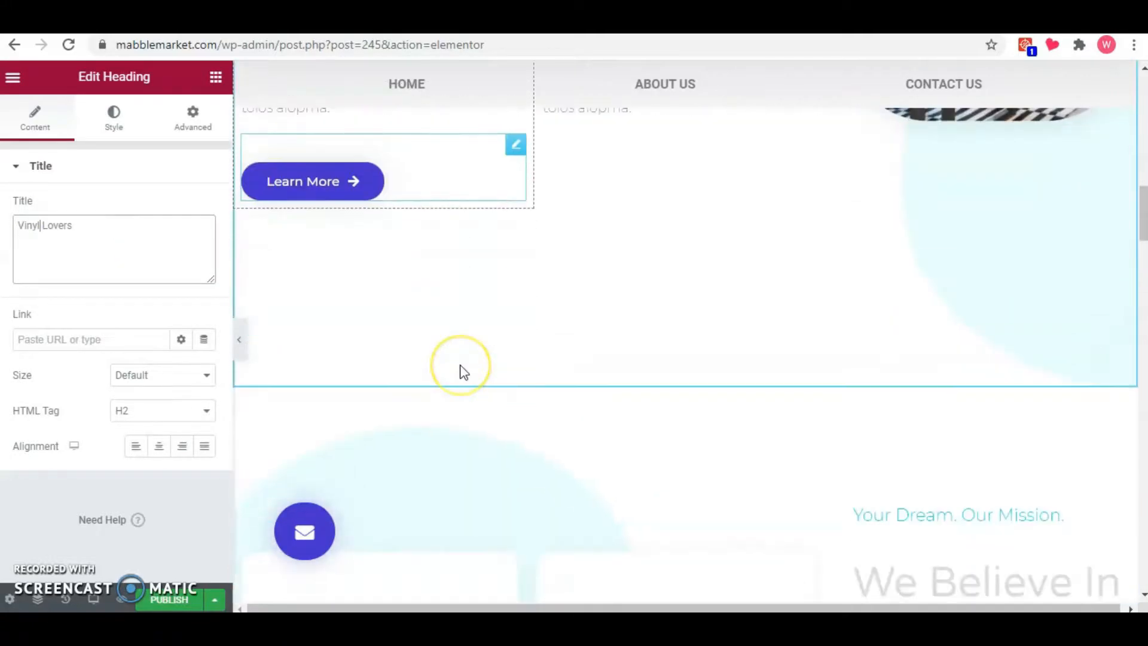
{"action": "scroll", "coordinate": [461, 370], "scroll_direction": "up", "scroll_amount": 8}
{"action": "left_click", "coordinate": [293, 422]}
{"action": "left_click", "coordinate": [297, 402]}
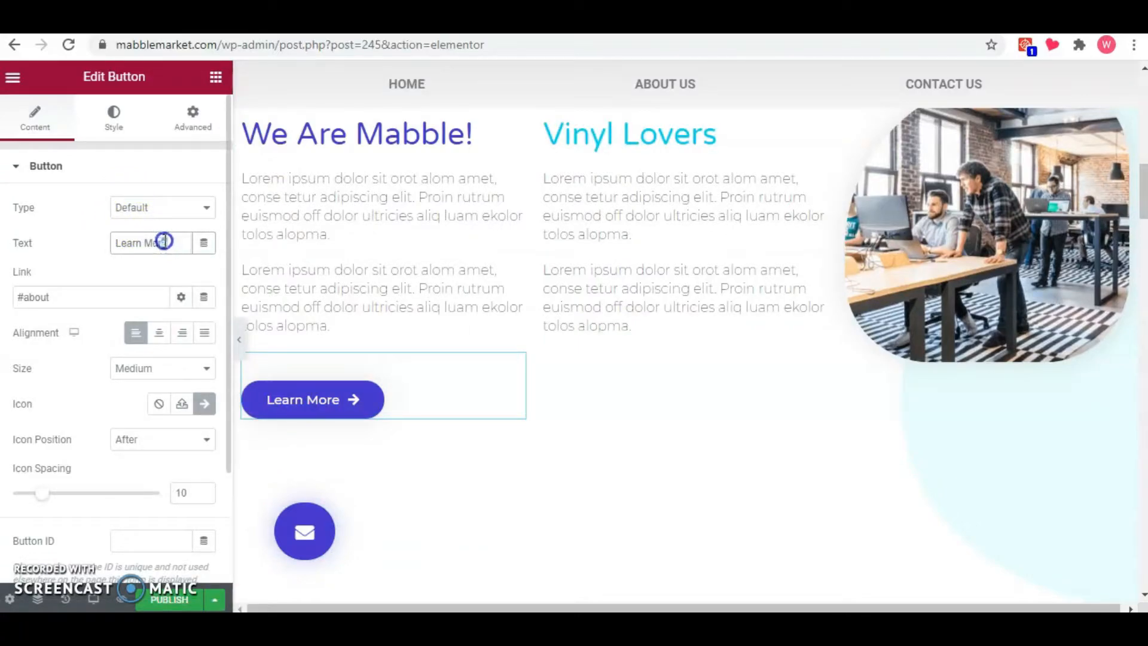
{"action": "key", "text": "BackSpace"}
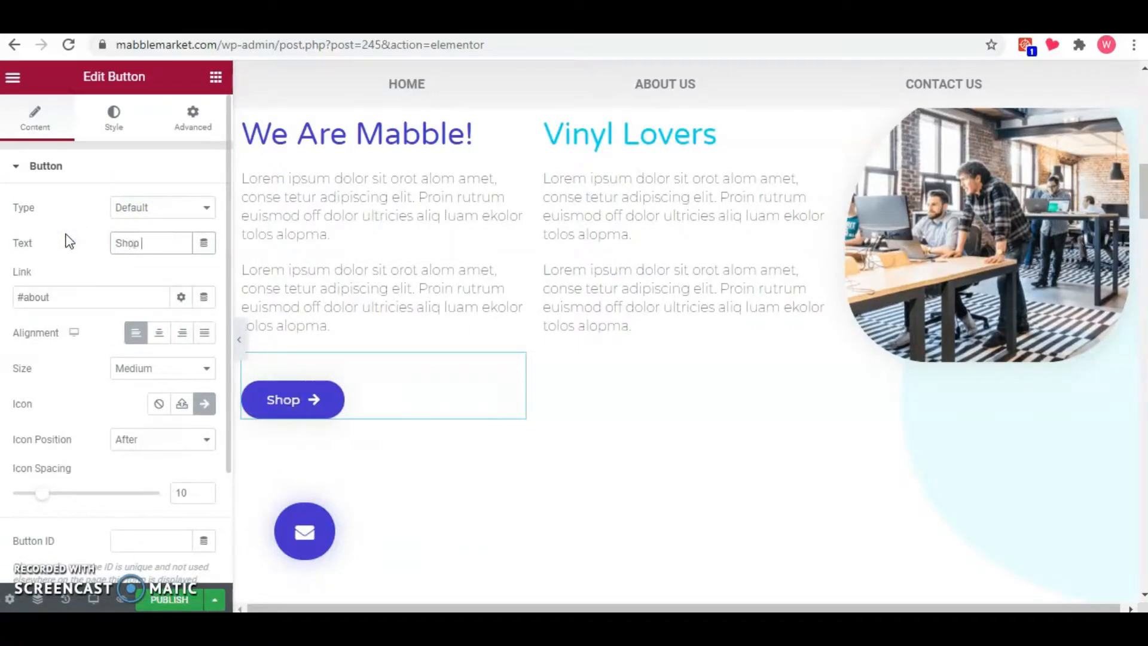
Delete the "We Believe In Hard Work And Dedication" section and add an empty section above "Meet Our Amazing Team".
{"action": "scroll", "coordinate": [566, 361], "scroll_direction": "down", "scroll_amount": 7}
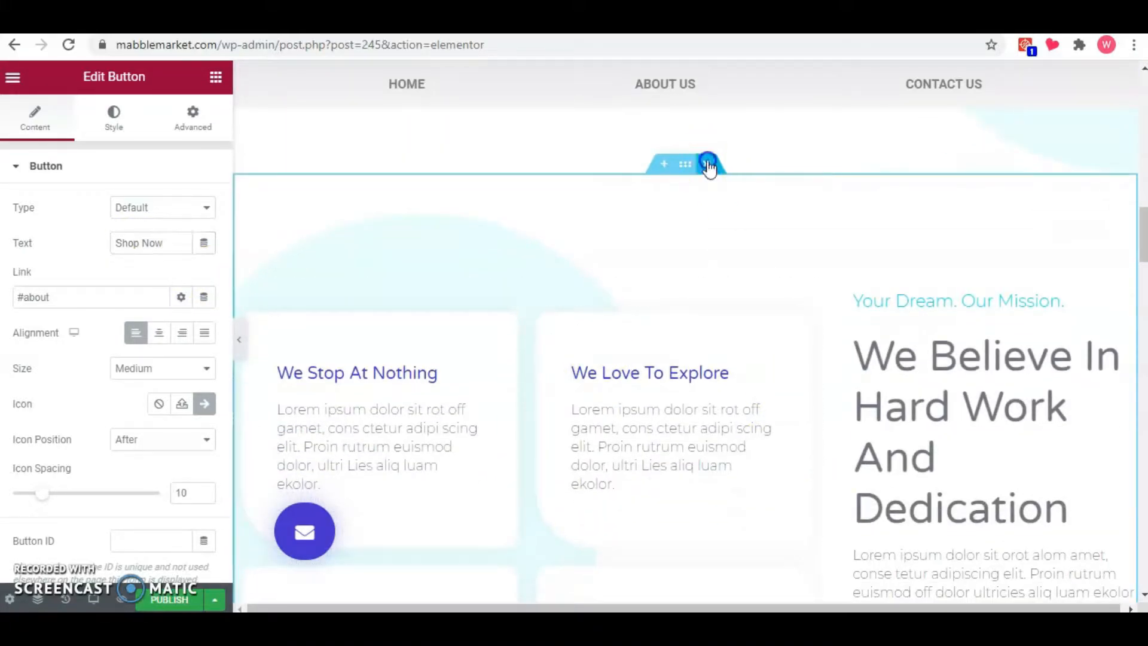
{"action": "left_click", "coordinate": [708, 162]}
{"action": "scroll", "coordinate": [704, 218], "scroll_direction": "up", "scroll_amount": 3}
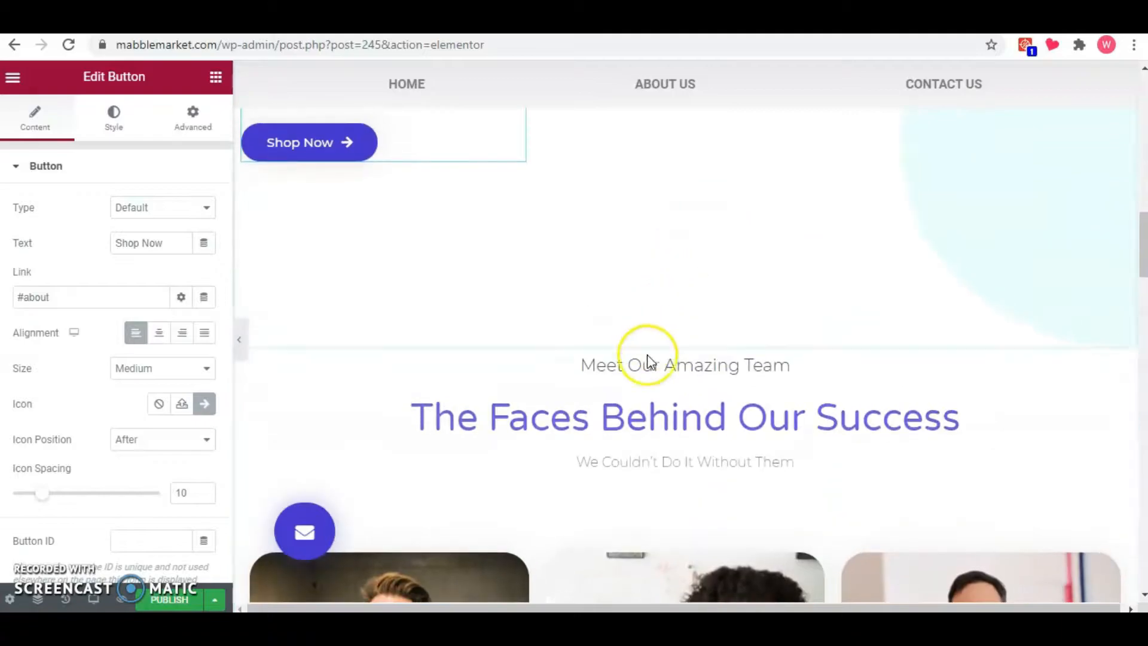
{"action": "left_click", "coordinate": [663, 341]}
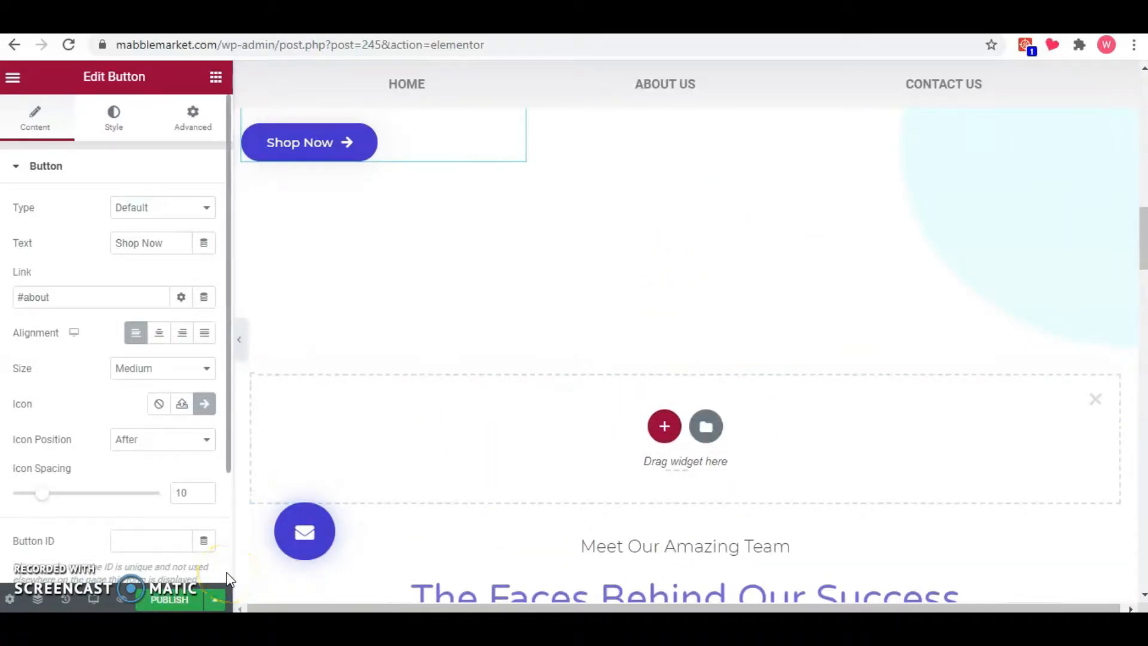
Insert the "Playground for creative people." block from the library's Hero category into the empty section.
{"action": "left_click", "coordinate": [705, 426]}
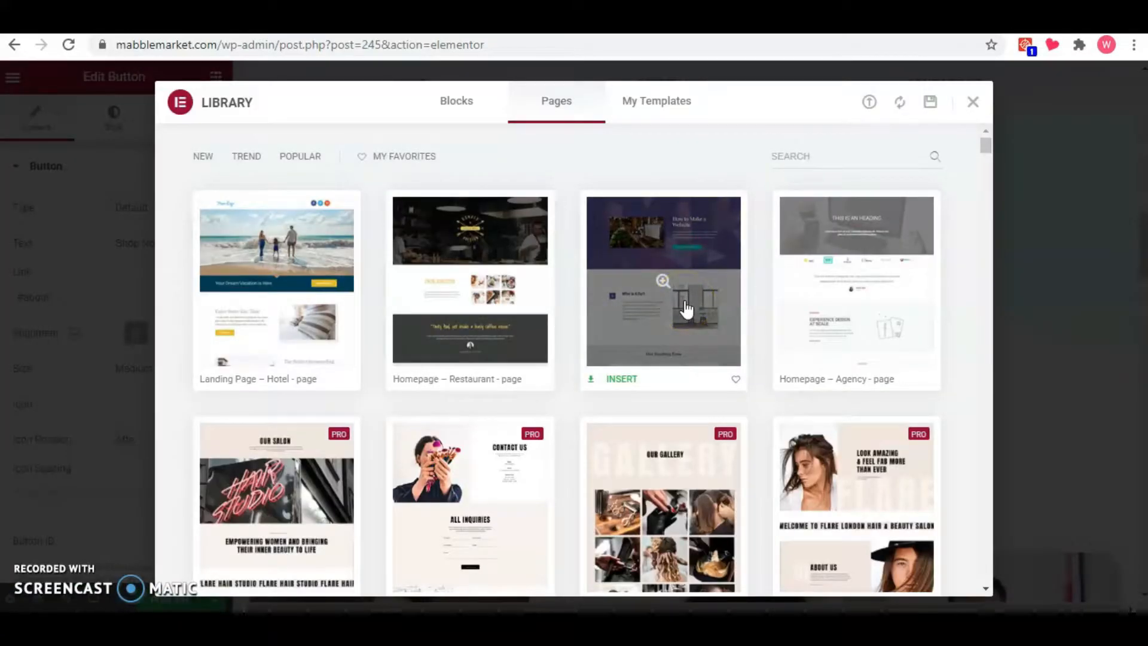
{"action": "left_click", "coordinate": [203, 156]}
{"action": "left_click", "coordinate": [519, 83]}
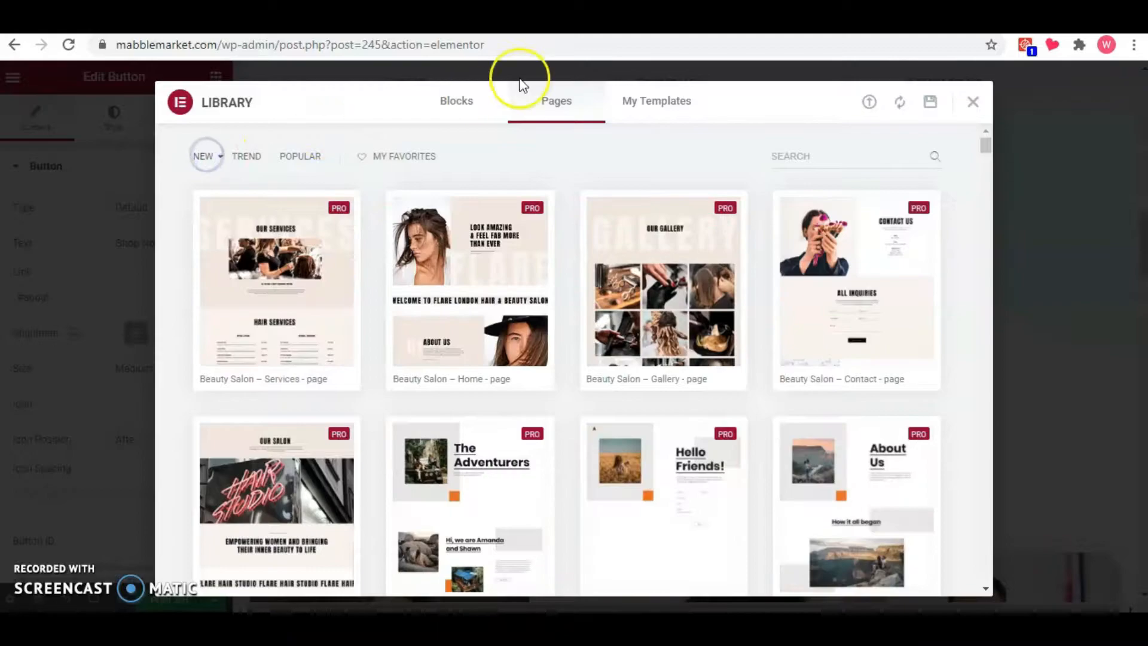
{"action": "left_click", "coordinate": [453, 103]}
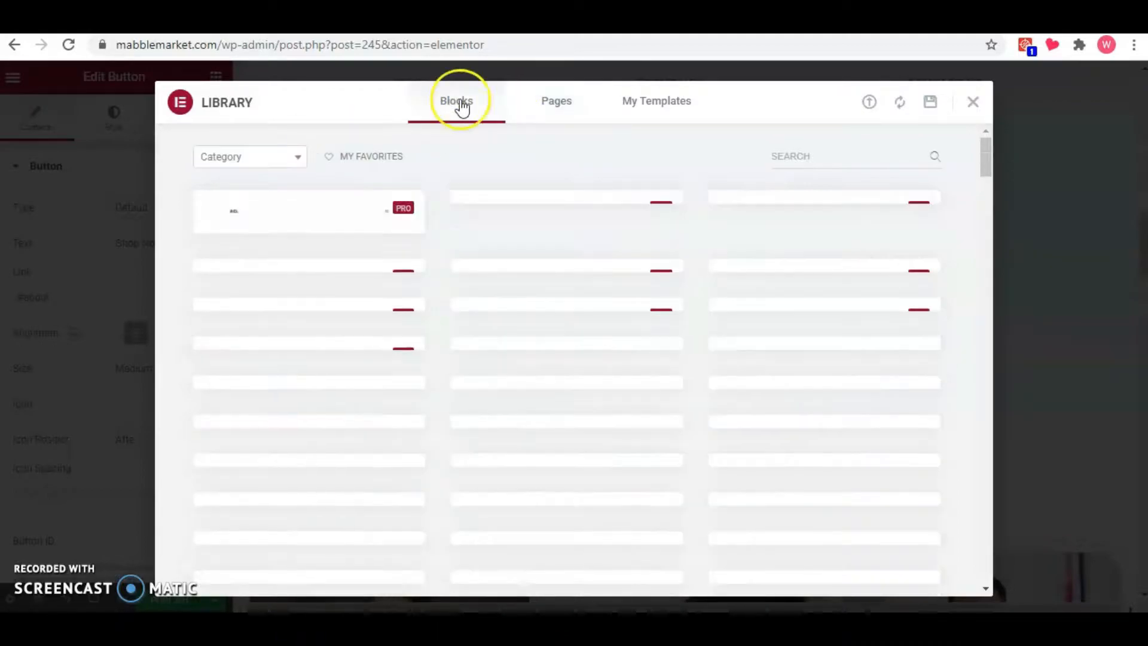
{"action": "left_click", "coordinate": [292, 157]}
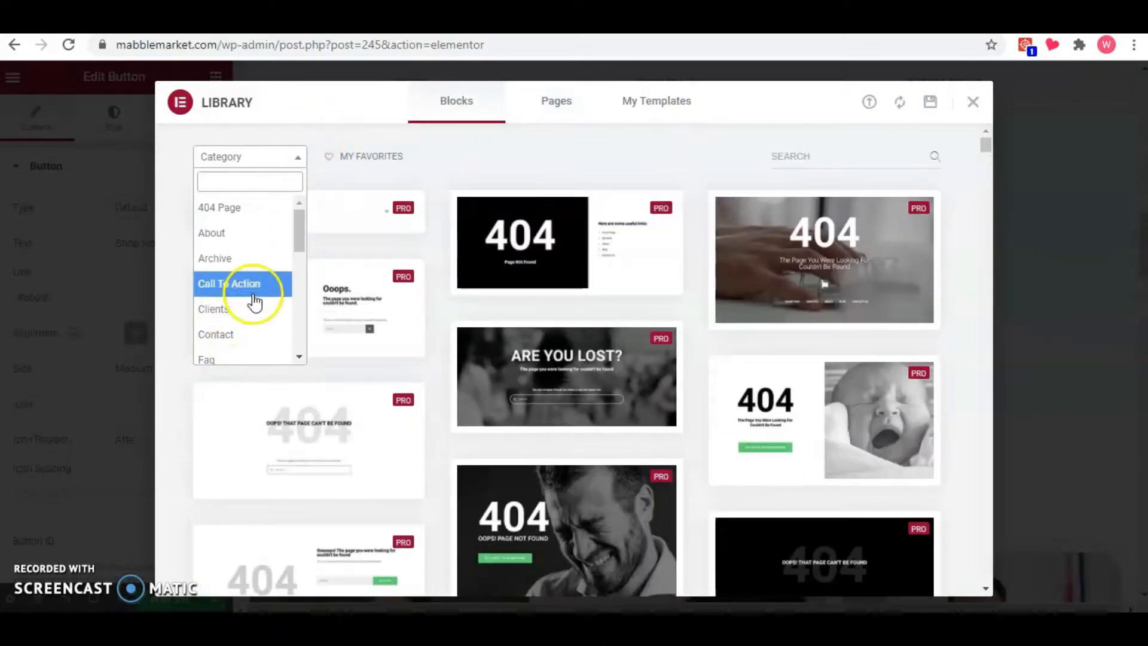
{"action": "scroll", "coordinate": [257, 245], "scroll_direction": "down", "scroll_amount": 3}
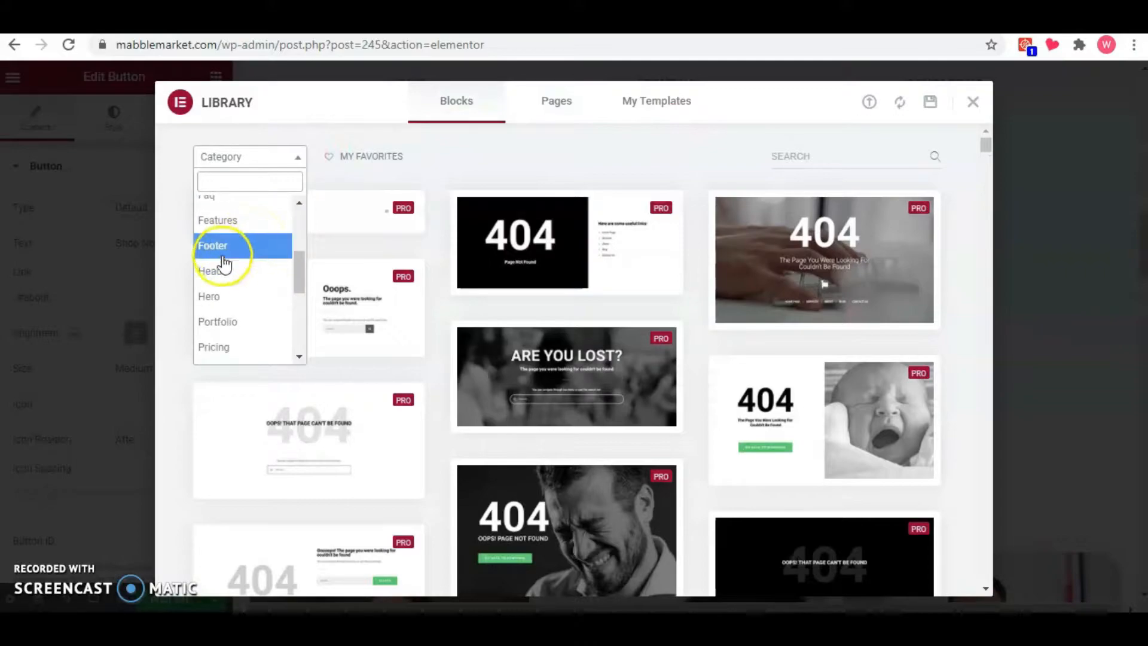
{"action": "left_click", "coordinate": [219, 295]}
{"action": "scroll", "coordinate": [664, 355], "scroll_direction": "down", "scroll_amount": 10}
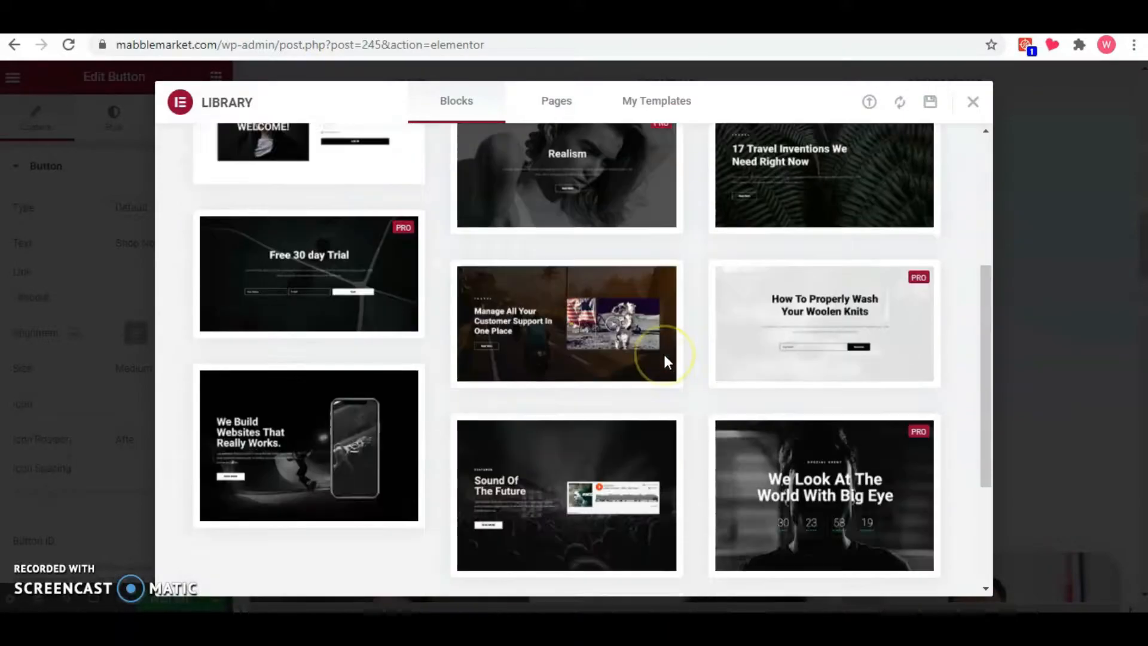
{"action": "left_click", "coordinate": [311, 215]}
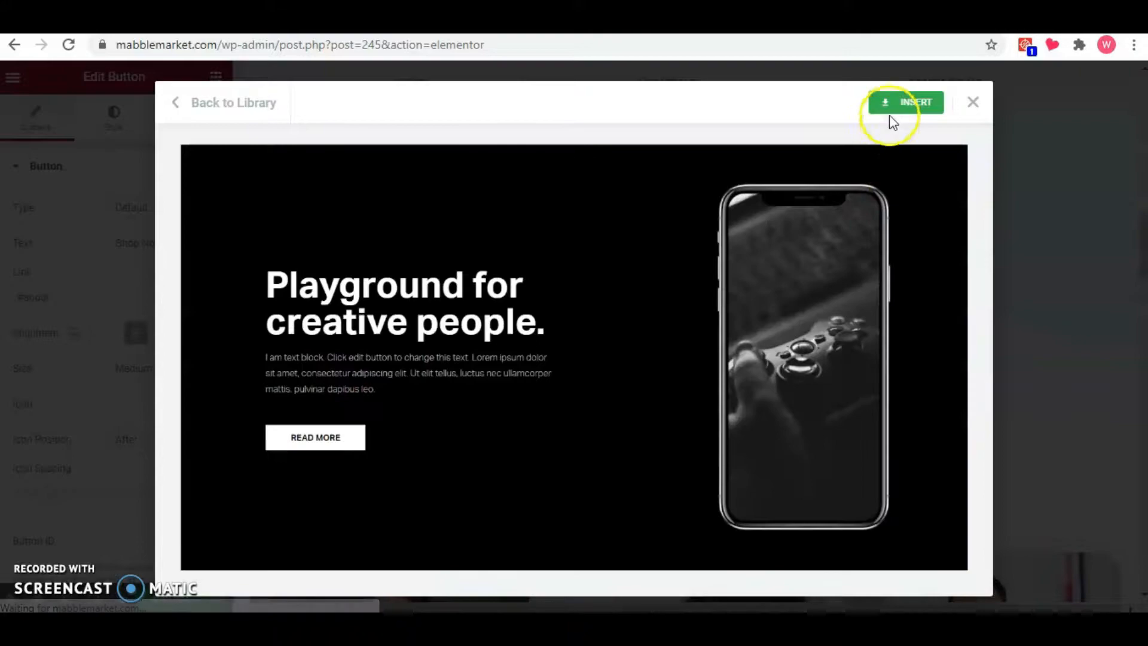
{"action": "left_click", "coordinate": [902, 105]}
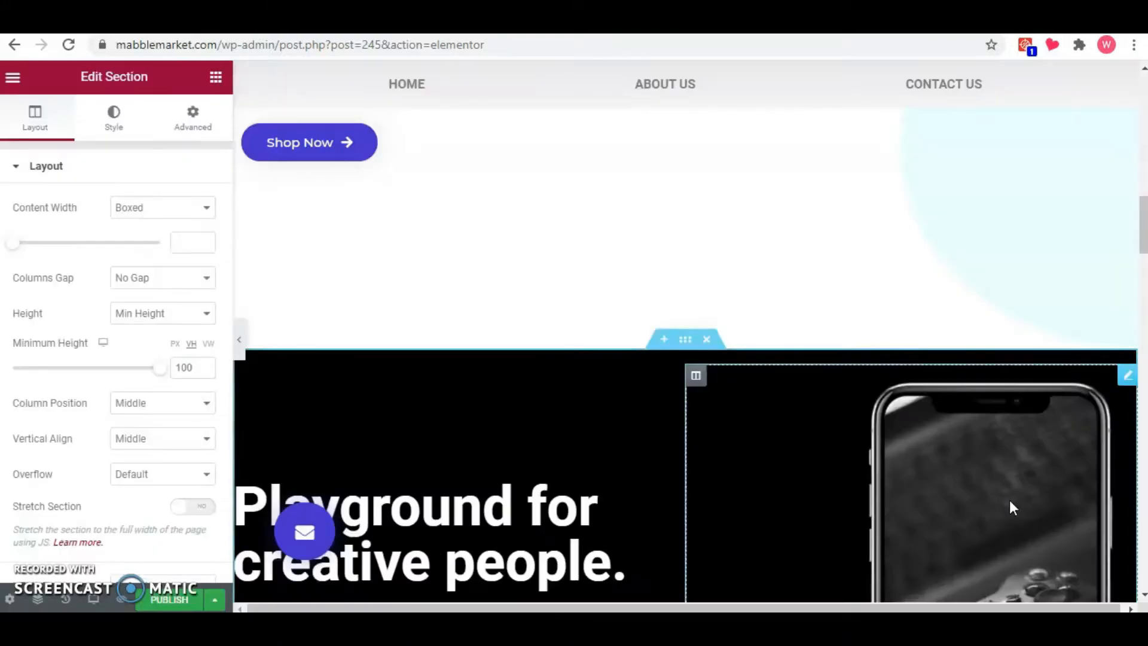
Replace the hero block's phone picture with the Wholesale Blanks Canada mug and tumbler image and enlarge it.
{"action": "scroll", "coordinate": [1009, 500], "scroll_direction": "down", "scroll_amount": 3}
{"action": "left_click", "coordinate": [912, 271]}
{"action": "left_click", "coordinate": [92, 256]}
{"action": "left_click", "coordinate": [86, 279]}
{"action": "left_click", "coordinate": [1071, 565]}
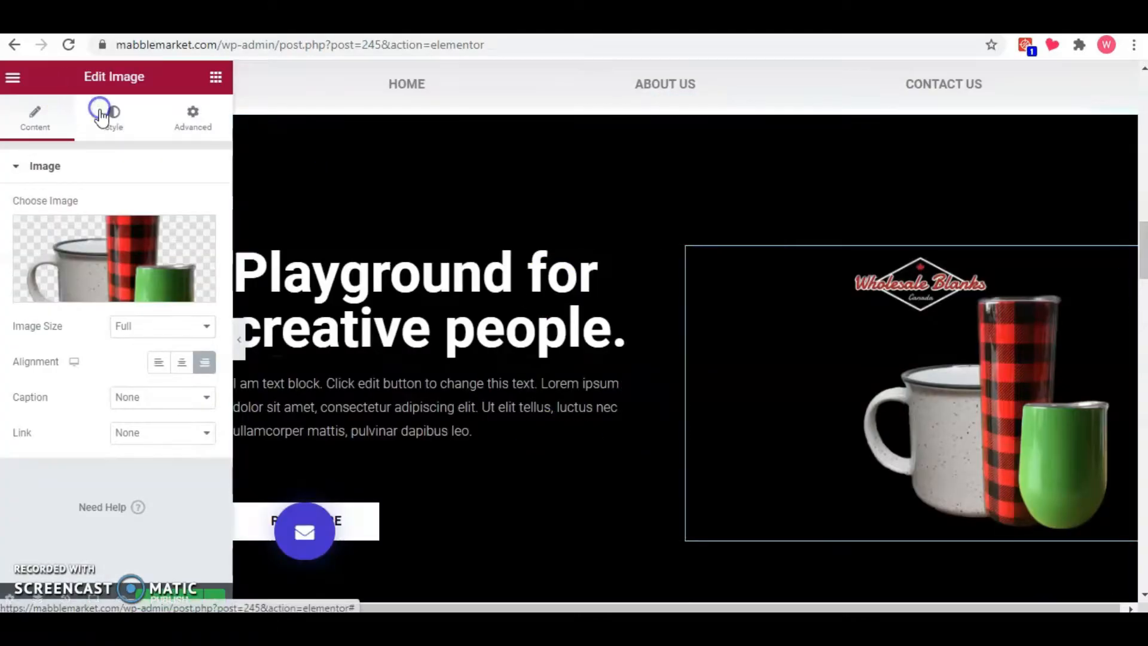
{"action": "left_click", "coordinate": [101, 113]}
{"action": "left_click_drag", "start_coordinate": [110, 286], "coordinate": [153, 287]}
Change the hero heading's title to "High Quality Products from Wholesale Blanks Canada!".
{"action": "left_click", "coordinate": [236, 257]}
{"action": "left_click", "coordinate": [209, 256]}
{"action": "key", "text": "ctrl+a"}
{"action": "type", "text": "High Quality P"}
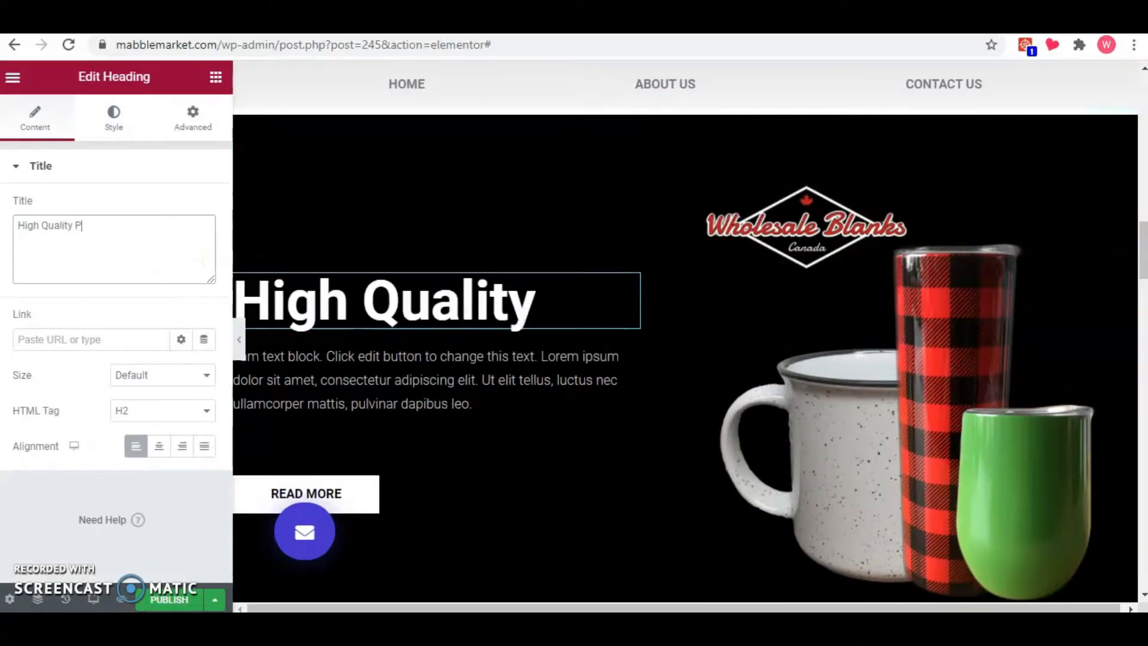
{"action": "type", "text": "rouucts from "}
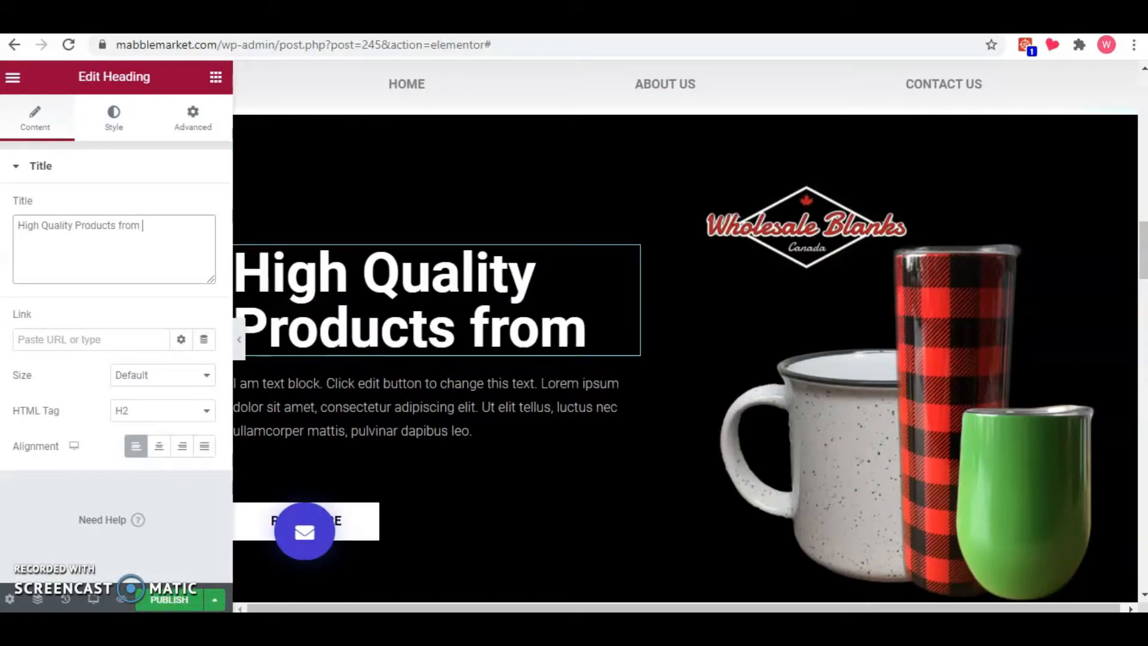
{"action": "type", "text": "Wholesale Blanks Canada!"}
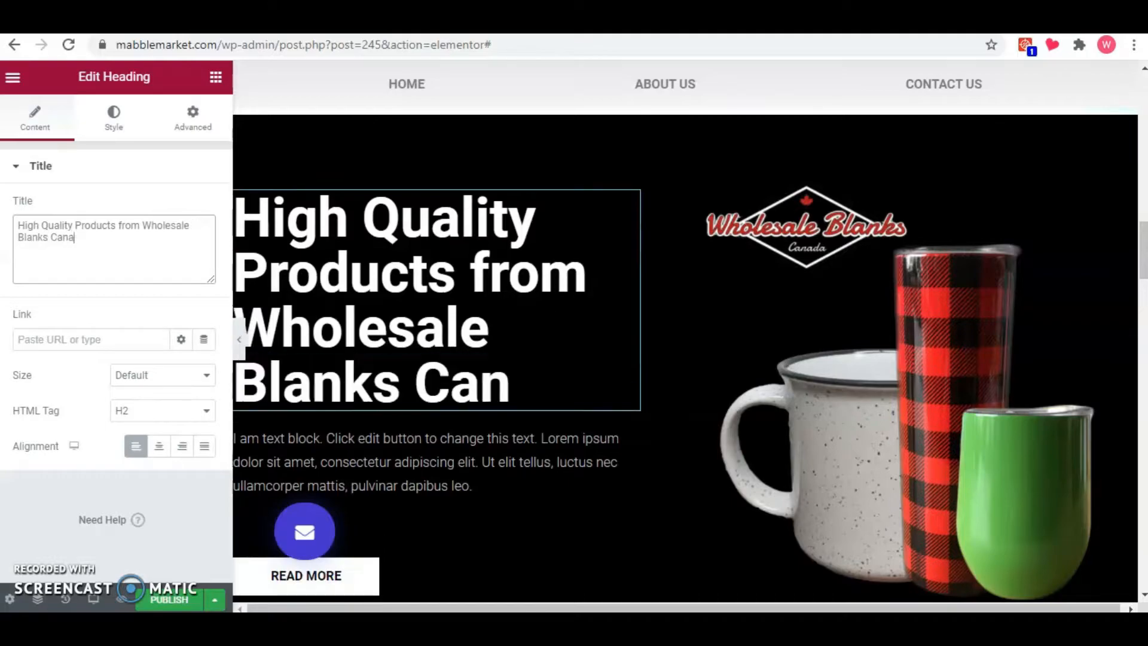
Set the hero heading's font size to 36 px.
{"action": "left_click", "coordinate": [105, 119]}
{"action": "left_click", "coordinate": [205, 242]}
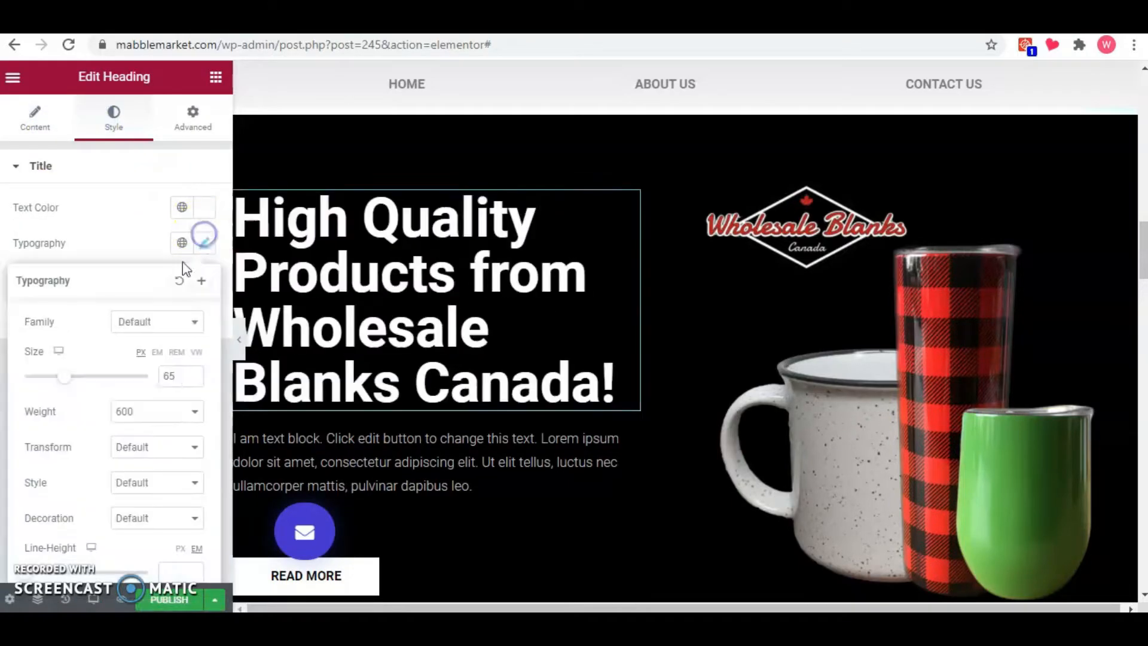
{"action": "left_click_drag", "start_coordinate": [65, 376], "coordinate": [46, 376]}
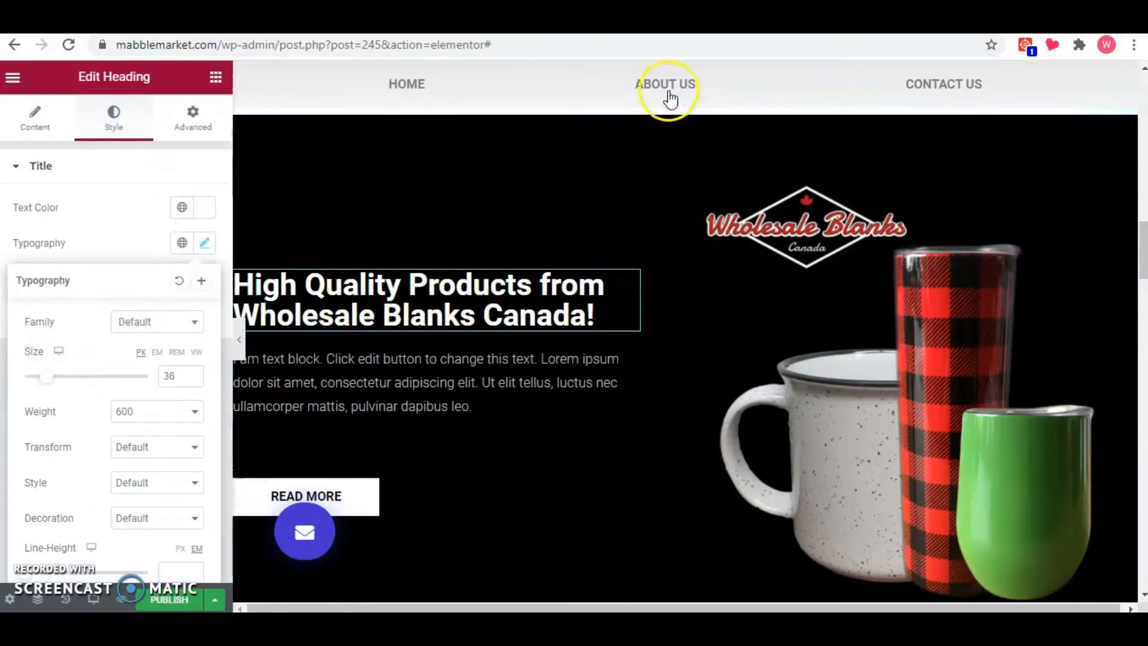
{"action": "left_click", "coordinate": [342, 493]}
{"action": "type", "text": "www.wholesaleblankscanada.co"}
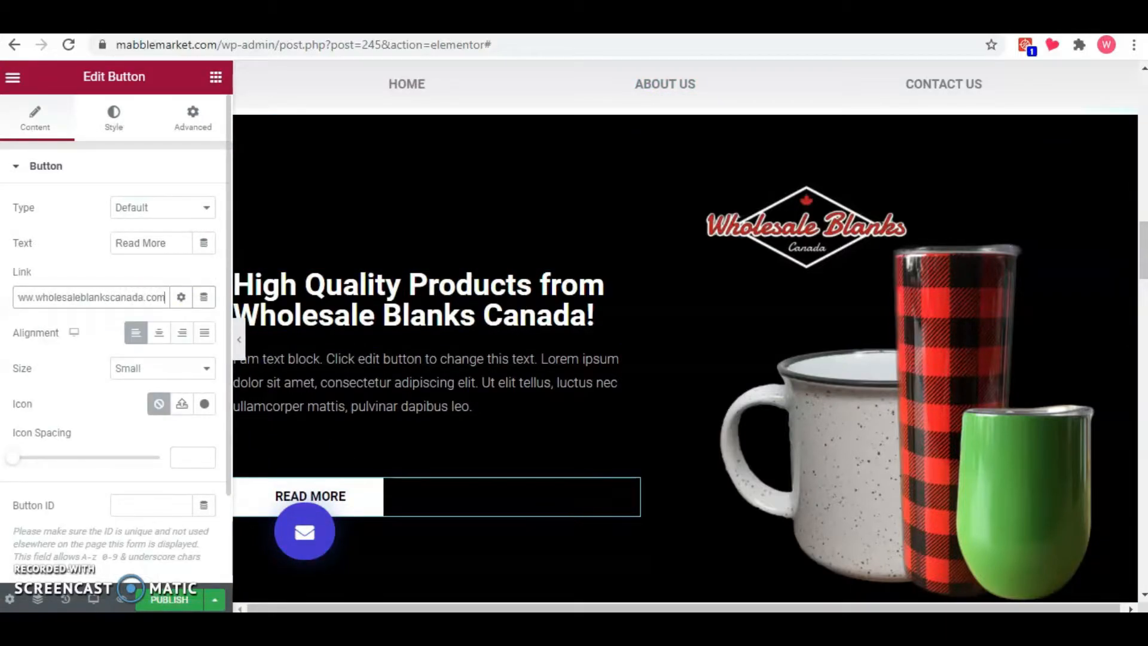
Set the Read More button's hover background color to red.
{"action": "left_click", "coordinate": [112, 117]}
{"action": "left_click", "coordinate": [169, 278]}
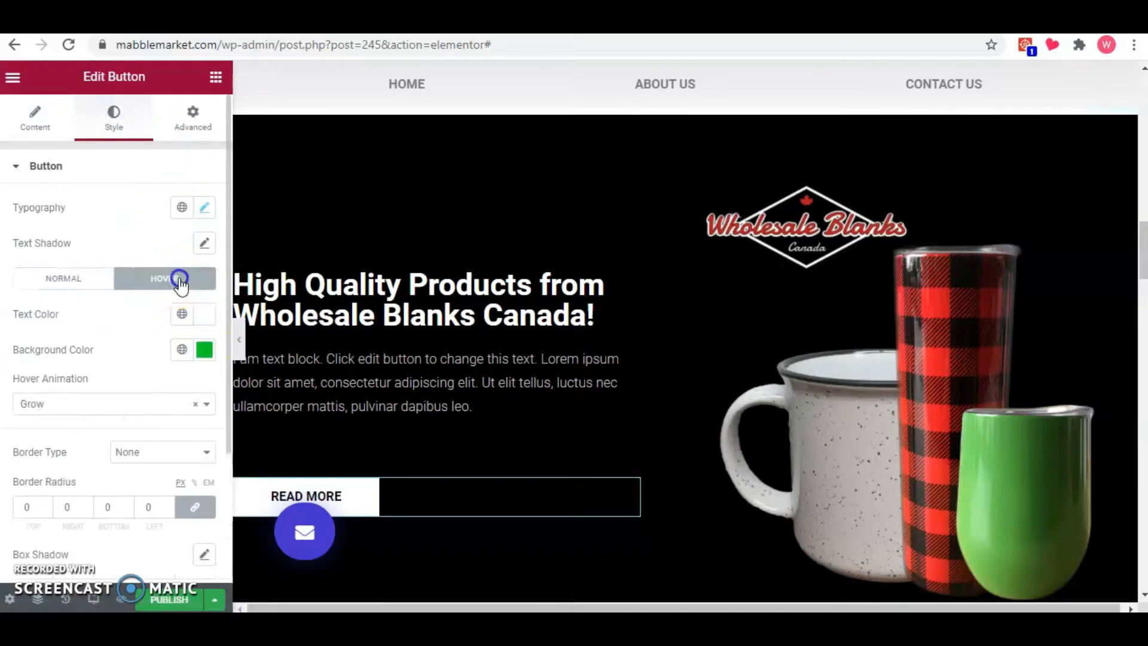
{"action": "left_click", "coordinate": [204, 352]}
{"action": "left_click_drag", "start_coordinate": [167, 267], "coordinate": [90, 259]}
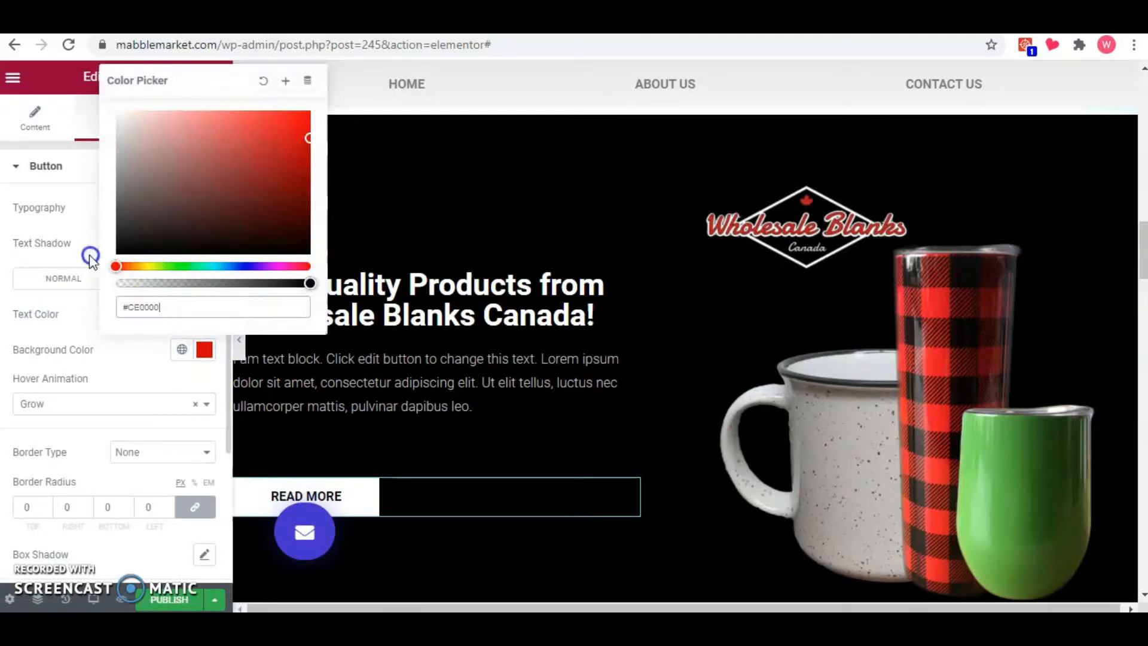
{"action": "left_click", "coordinate": [128, 371]}
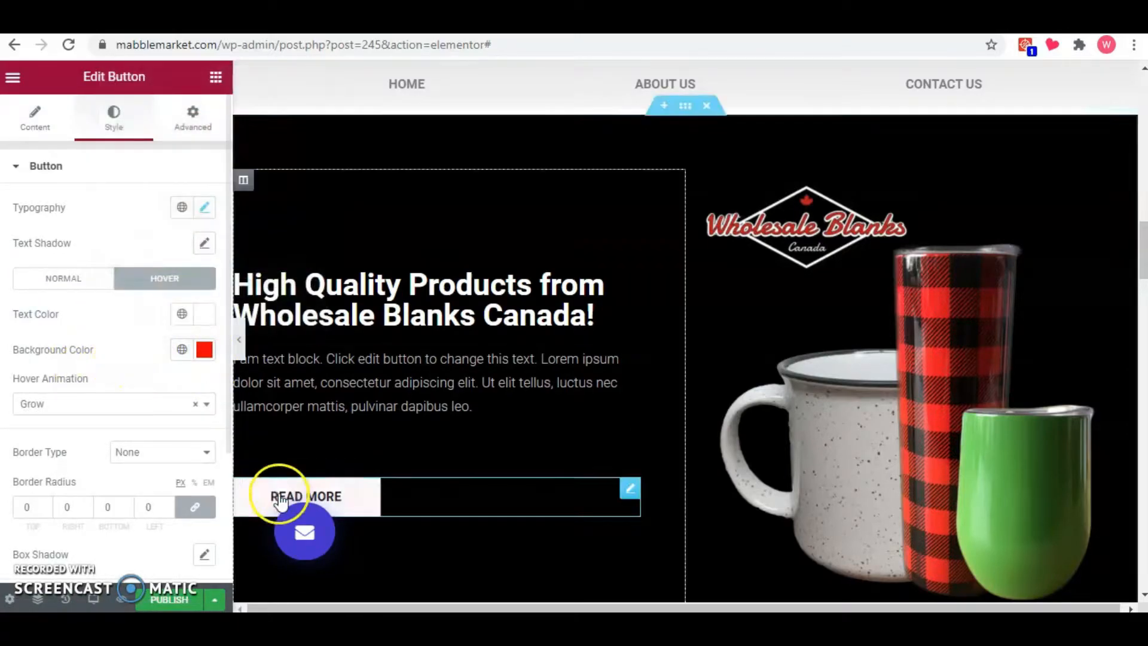
Delete the Creative Director and SEO Specialist cards from the team section, keeping the middle card.
{"action": "scroll", "coordinate": [572, 398], "scroll_direction": "down", "scroll_amount": 8}
{"action": "scroll", "coordinate": [658, 388], "scroll_direction": "down", "scroll_amount": 7}
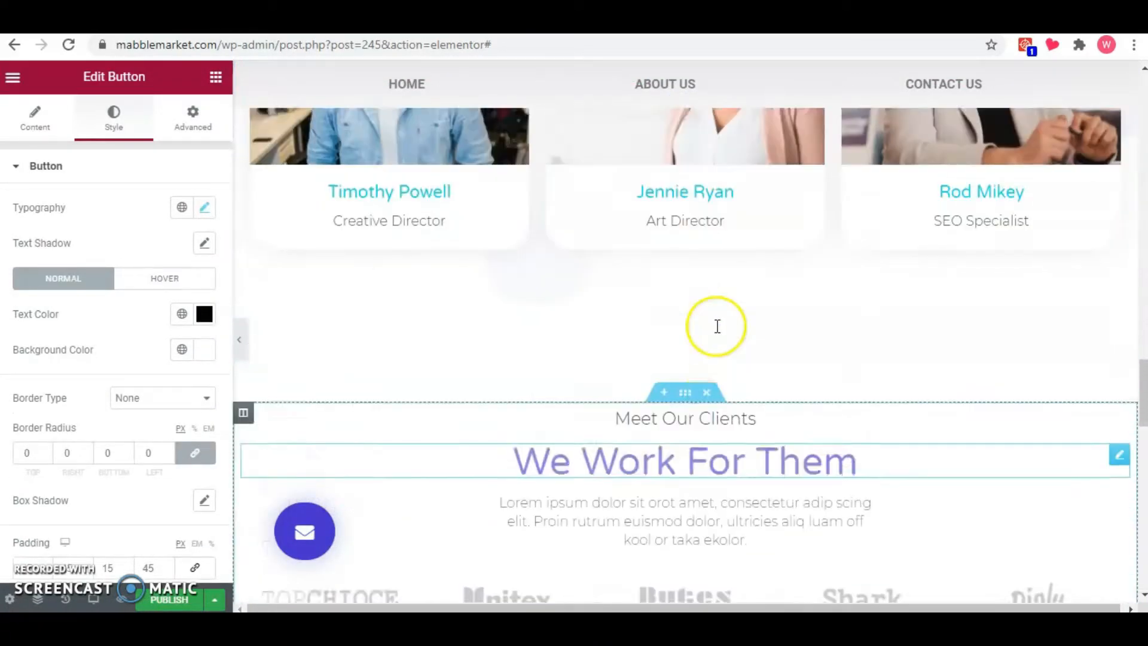
{"action": "scroll", "coordinate": [629, 332], "scroll_direction": "up", "scroll_amount": 6}
{"action": "right_click", "coordinate": [450, 336]}
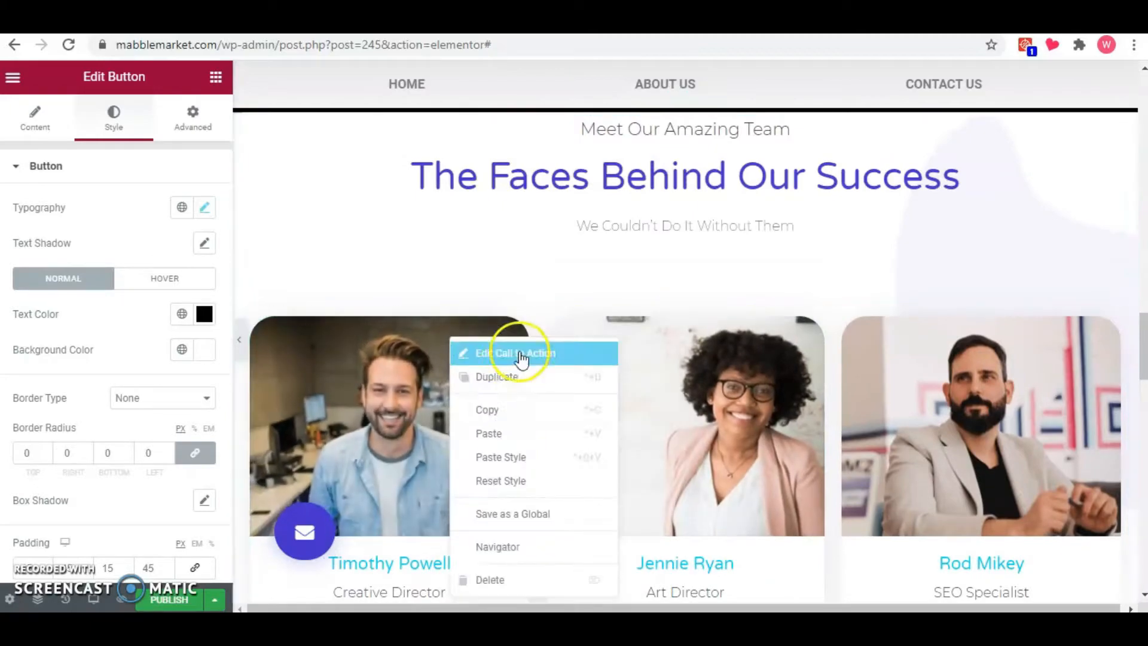
{"action": "right_click", "coordinate": [518, 323]}
{"action": "left_click", "coordinate": [564, 565]}
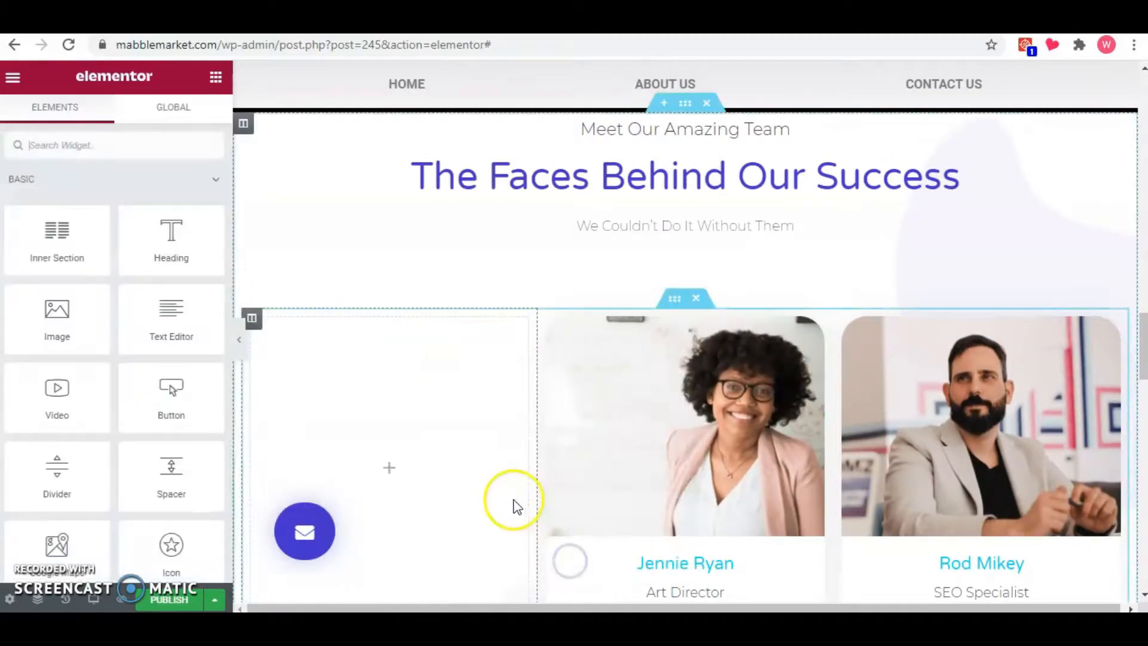
{"action": "right_click", "coordinate": [1110, 322]}
{"action": "left_click", "coordinate": [1028, 564]}
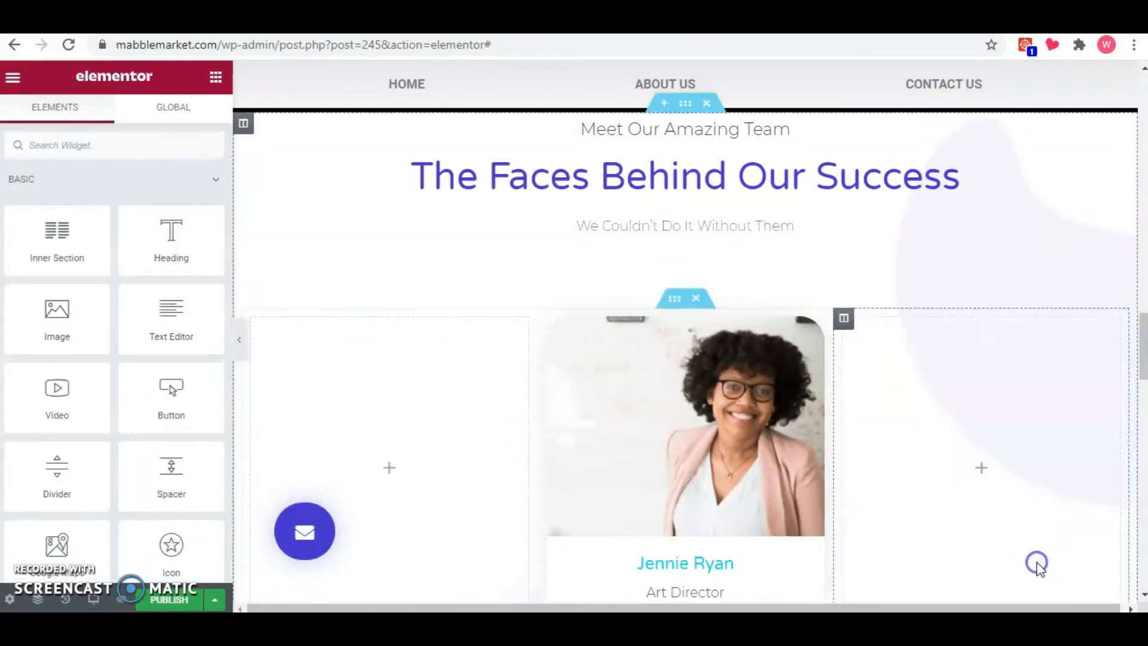
Replace the remaining team card's photo with the media library portrait of the man in the pink suit.
{"action": "left_click", "coordinate": [686, 385]}
{"action": "left_click", "coordinate": [89, 334]}
{"action": "scroll", "coordinate": [472, 364], "scroll_direction": "down", "scroll_amount": 3}
{"action": "scroll", "coordinate": [472, 365], "scroll_direction": "down", "scroll_amount": 5}
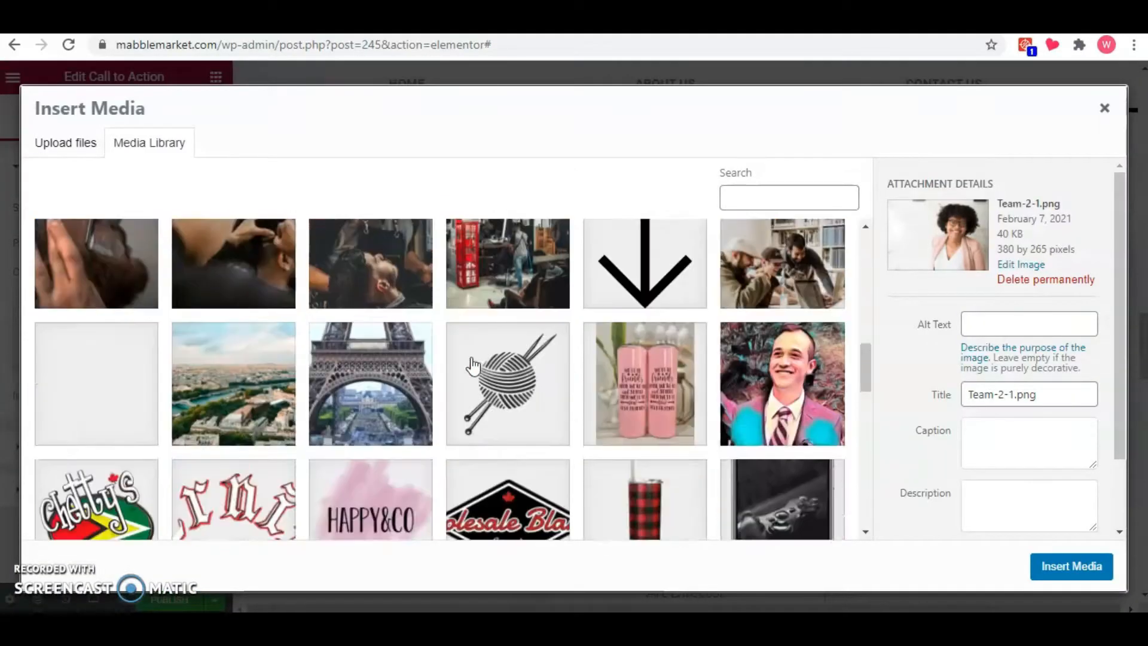
{"action": "left_click", "coordinate": [779, 267]}
{"action": "left_click", "coordinate": [1071, 565]}
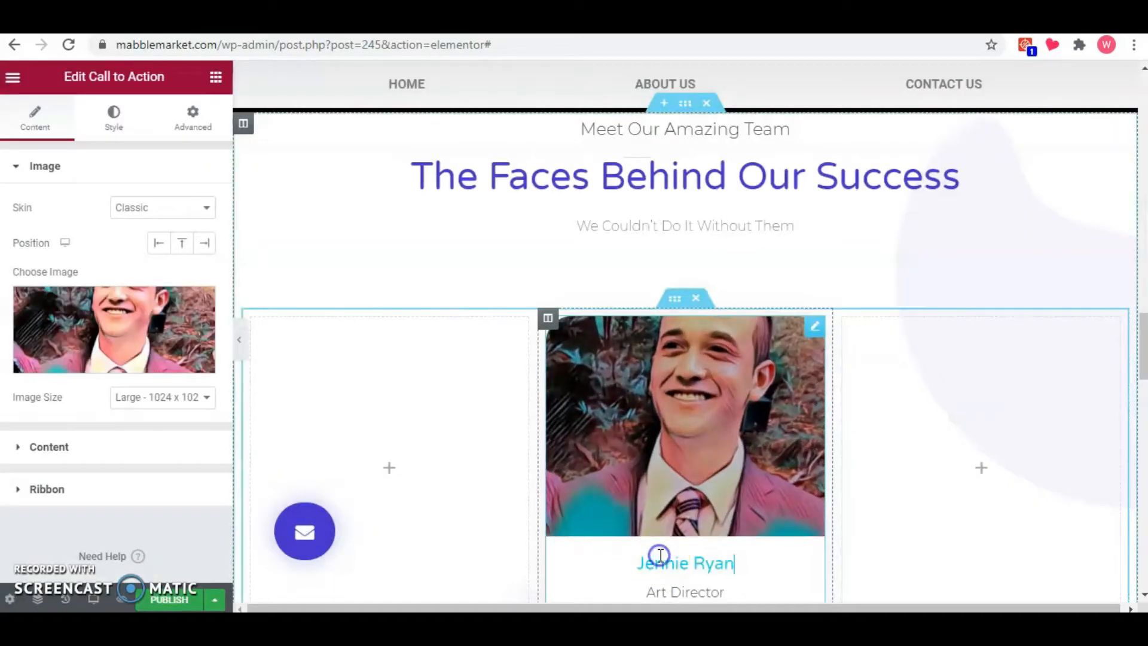
Set the team card's title to the owner's full name and its description to Owner.
{"action": "scroll", "coordinate": [592, 512], "scroll_direction": "down", "scroll_amount": 3}
{"action": "left_click", "coordinate": [94, 459]}
{"action": "triple_click", "coordinate": [90, 316]}
{"action": "triple_click", "coordinate": [43, 370]}
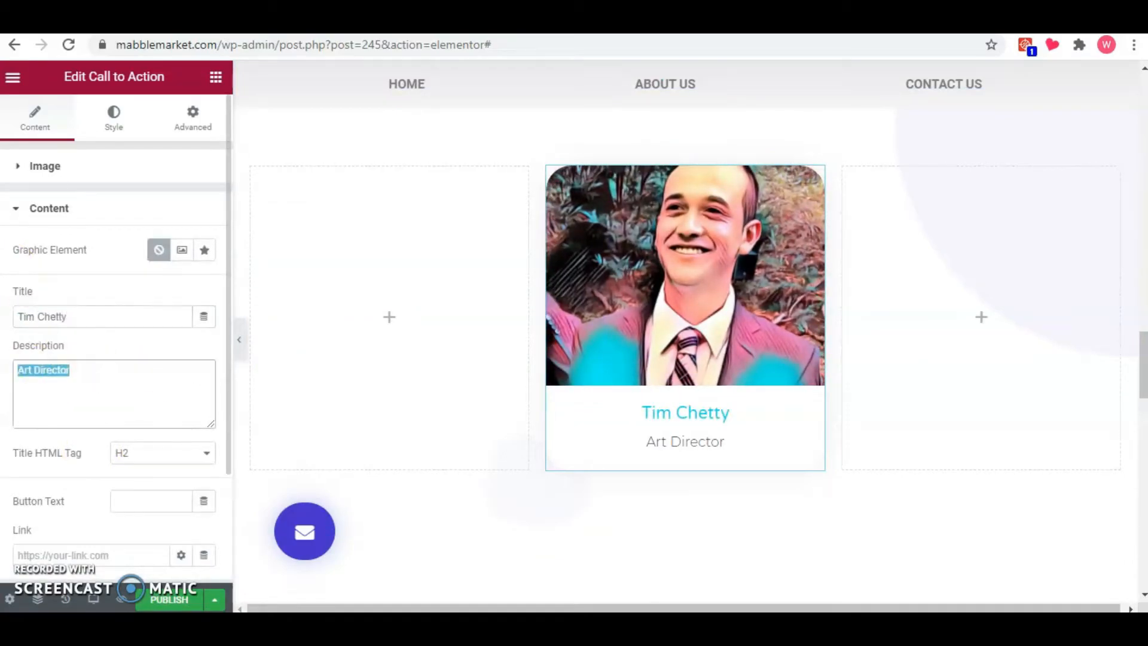
Remove all the sample logos from the image carousel gallery in the We Work For Them section.
{"action": "scroll", "coordinate": [720, 481], "scroll_direction": "down", "scroll_amount": 6}
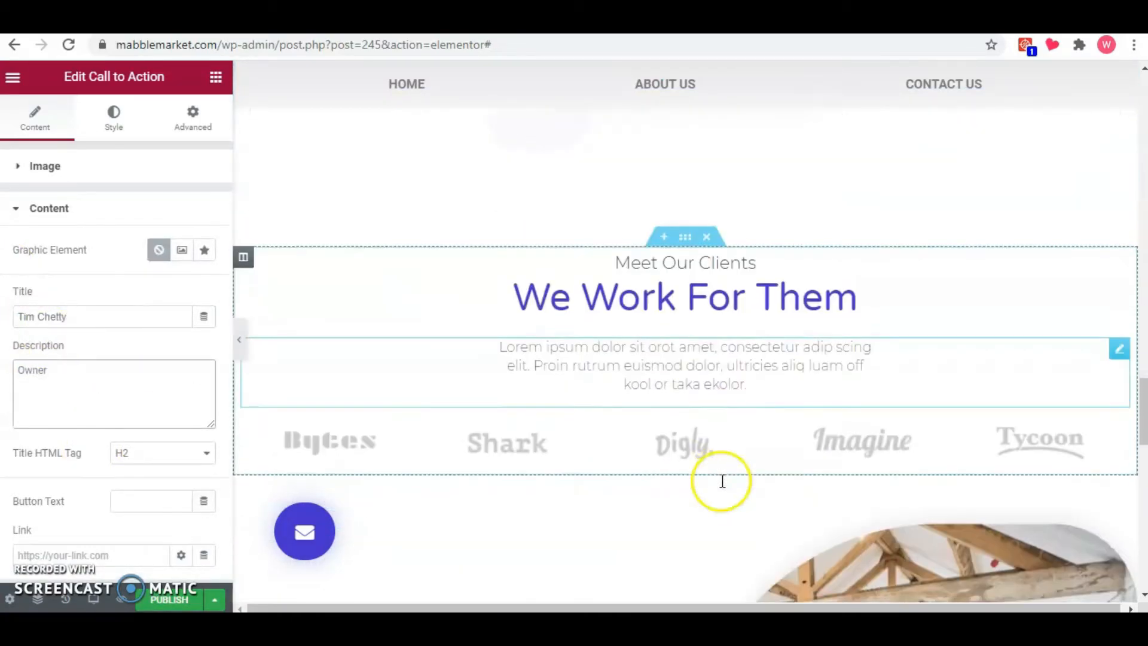
{"action": "left_click", "coordinate": [543, 435]}
{"action": "left_click", "coordinate": [139, 289]}
{"action": "left_click", "coordinate": [310, 213]}
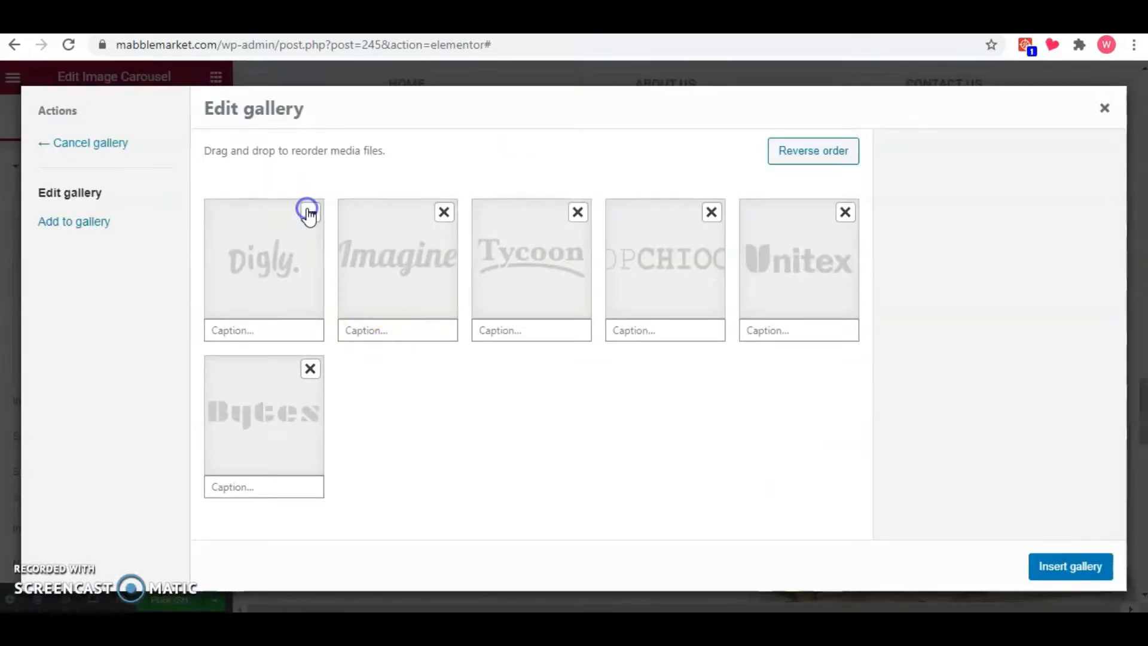
{"action": "left_click", "coordinate": [310, 213]}
{"action": "left_click", "coordinate": [310, 214]}
{"action": "left_click", "coordinate": [310, 213]}
{"action": "left_click", "coordinate": [309, 213]}
{"action": "left_click", "coordinate": [310, 213]}
{"action": "left_click", "coordinate": [310, 213]}
Fill the client carousel with the Chetty's Hot Sauce, Ernie, Happy&Co, Wholesale Blanks Canada and yarn ball logos from the media library.
{"action": "left_click", "coordinate": [556, 382]}
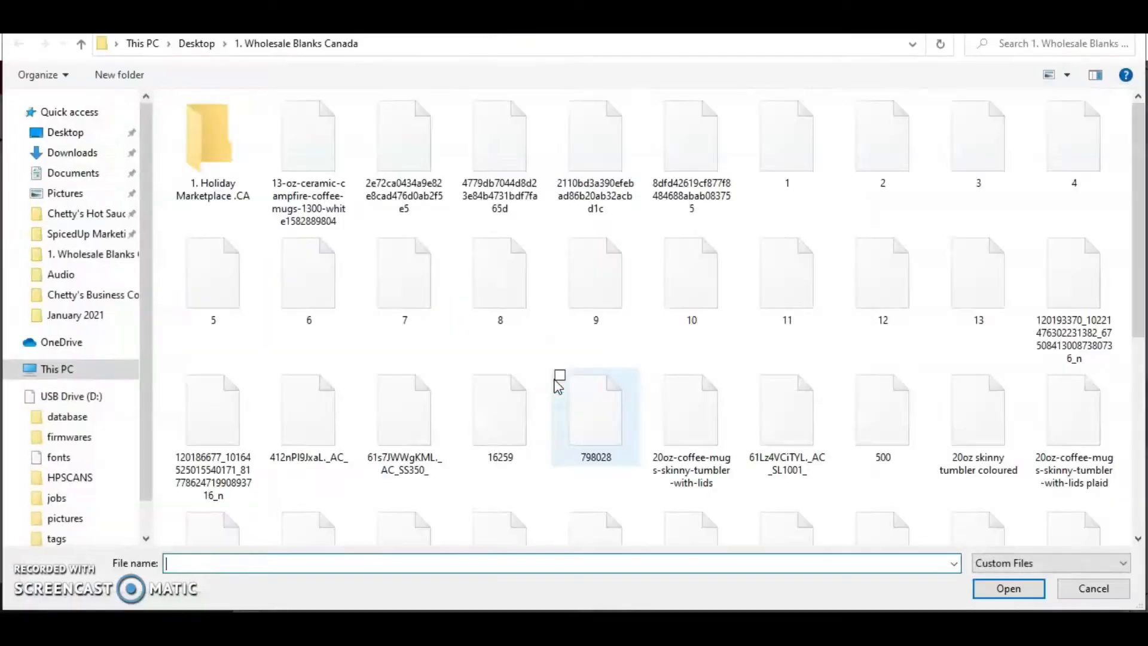
{"action": "left_click", "coordinate": [1086, 590]}
{"action": "left_click", "coordinate": [96, 221]}
{"action": "scroll", "coordinate": [430, 384], "scroll_direction": "down", "scroll_amount": 10}
{"action": "scroll", "coordinate": [434, 393], "scroll_direction": "down", "scroll_amount": 3}
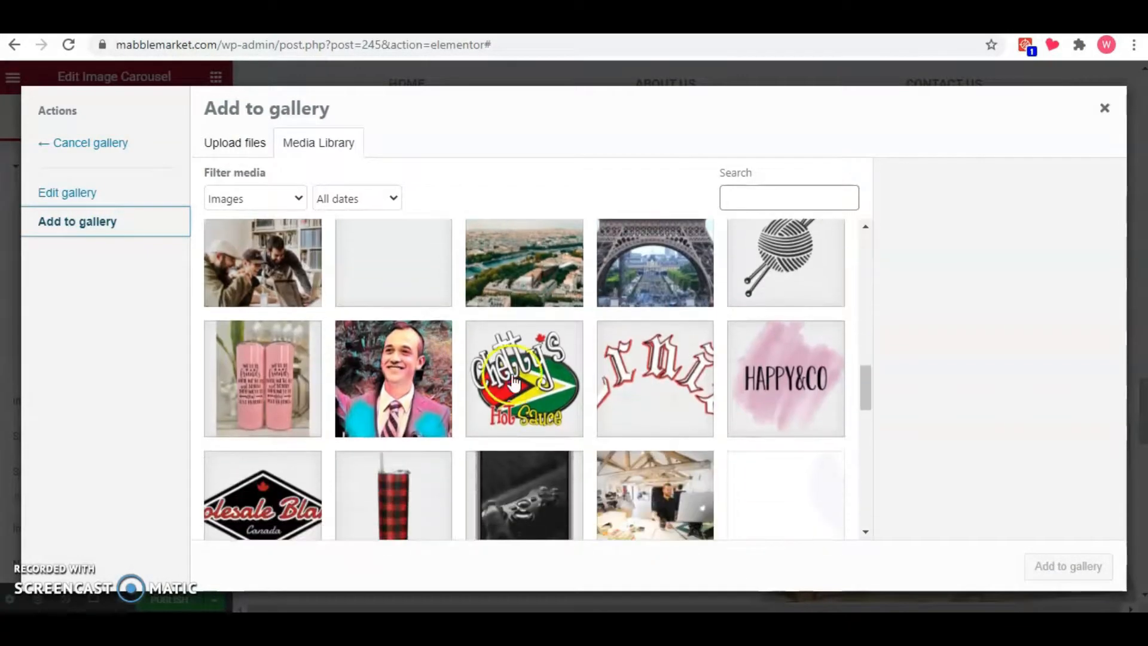
{"action": "left_click", "coordinate": [525, 378]}
{"action": "left_click", "coordinate": [655, 378]}
{"action": "left_click", "coordinate": [786, 377]}
{"action": "left_click", "coordinate": [251, 502]}
{"action": "left_click", "coordinate": [785, 262]}
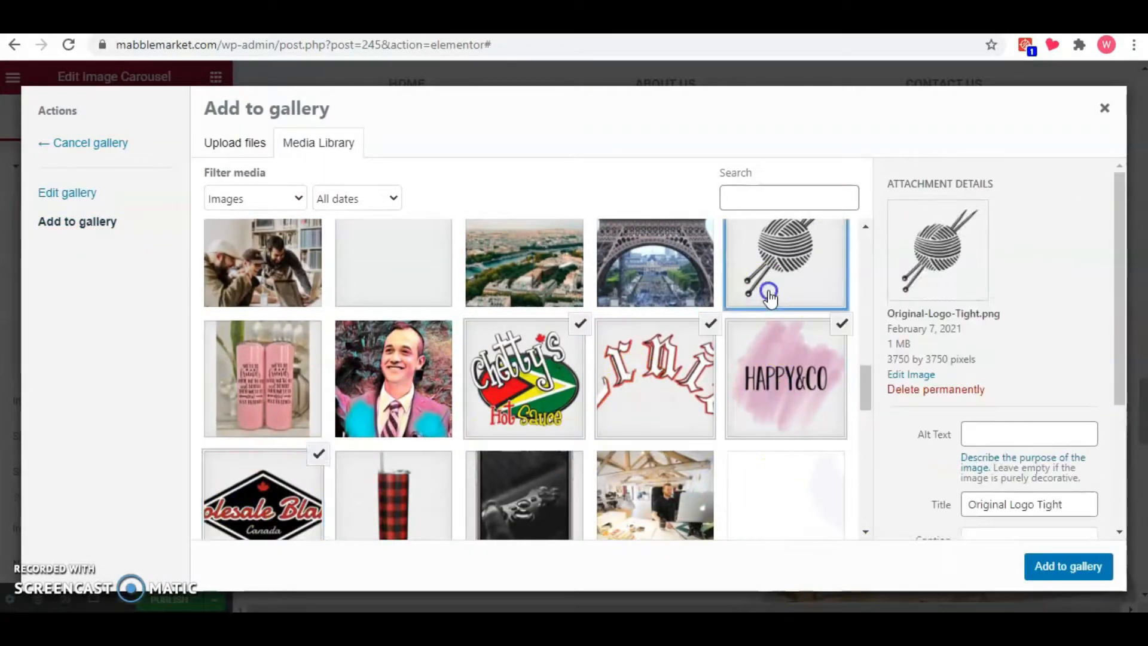
{"action": "left_click", "coordinate": [1067, 565]}
{"action": "left_click", "coordinate": [1064, 566]}
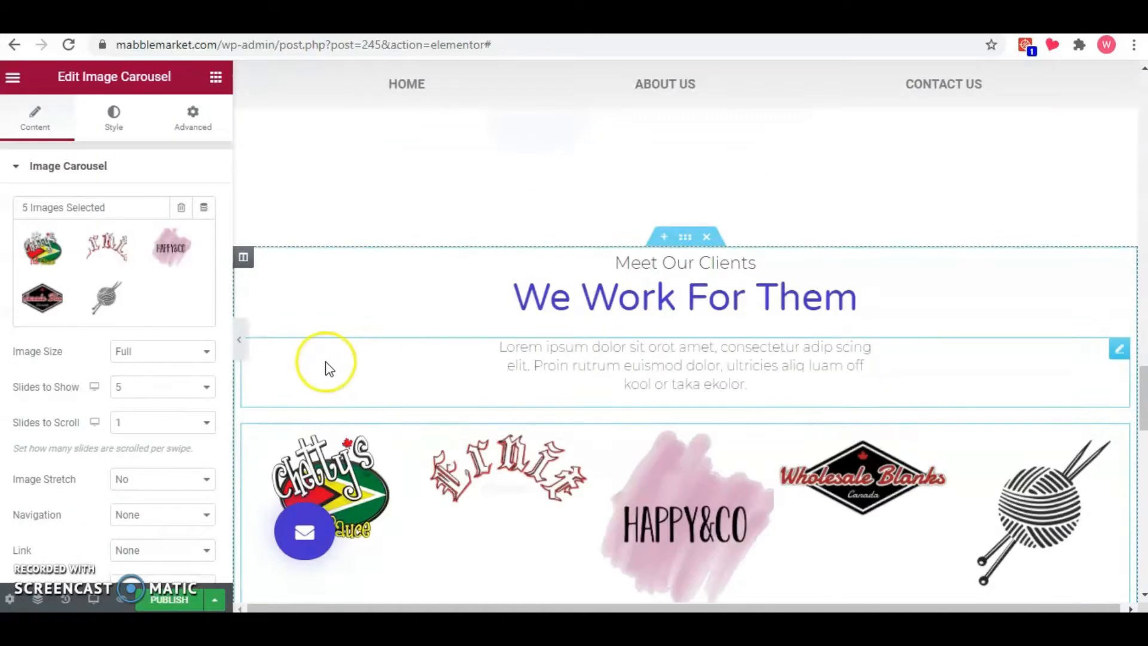
Check the client carousel's additional options and center its logos vertically.
{"action": "scroll", "coordinate": [56, 413], "scroll_direction": "down", "scroll_amount": 3}
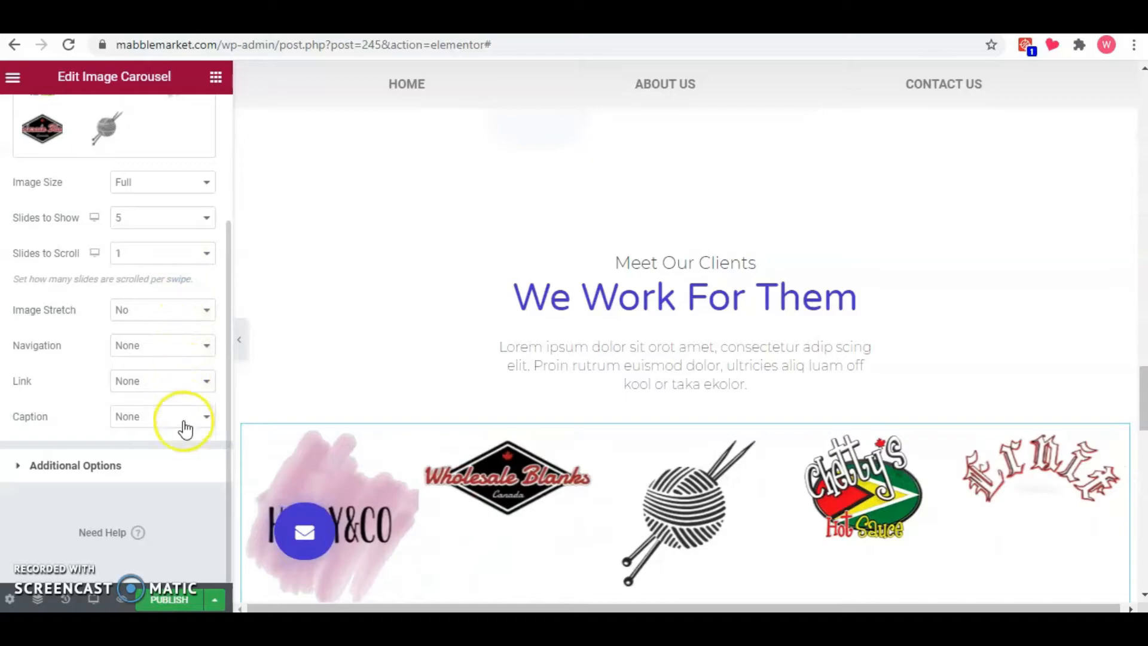
{"action": "left_click", "coordinate": [179, 464]}
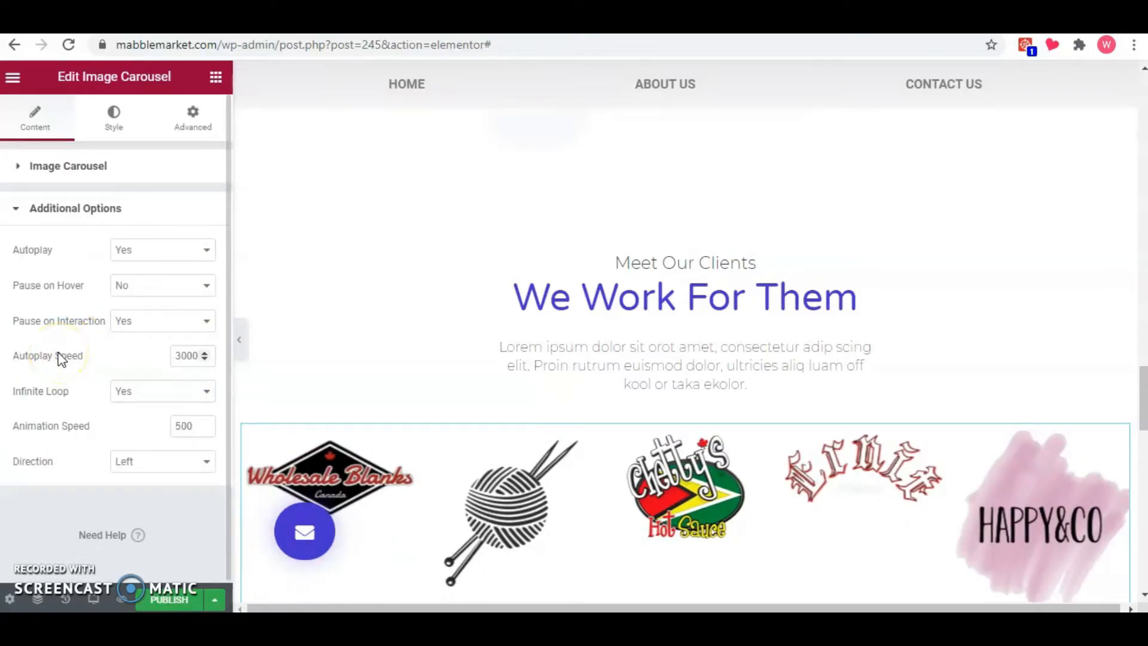
{"action": "left_click", "coordinate": [114, 118]}
{"action": "left_click", "coordinate": [182, 208]}
Replace the image in the Do You Want To Grow Your Business section with the pink tumblers photo.
{"action": "scroll", "coordinate": [454, 411], "scroll_direction": "down", "scroll_amount": 6}
{"action": "left_click", "coordinate": [705, 454]}
{"action": "left_click", "coordinate": [131, 260]}
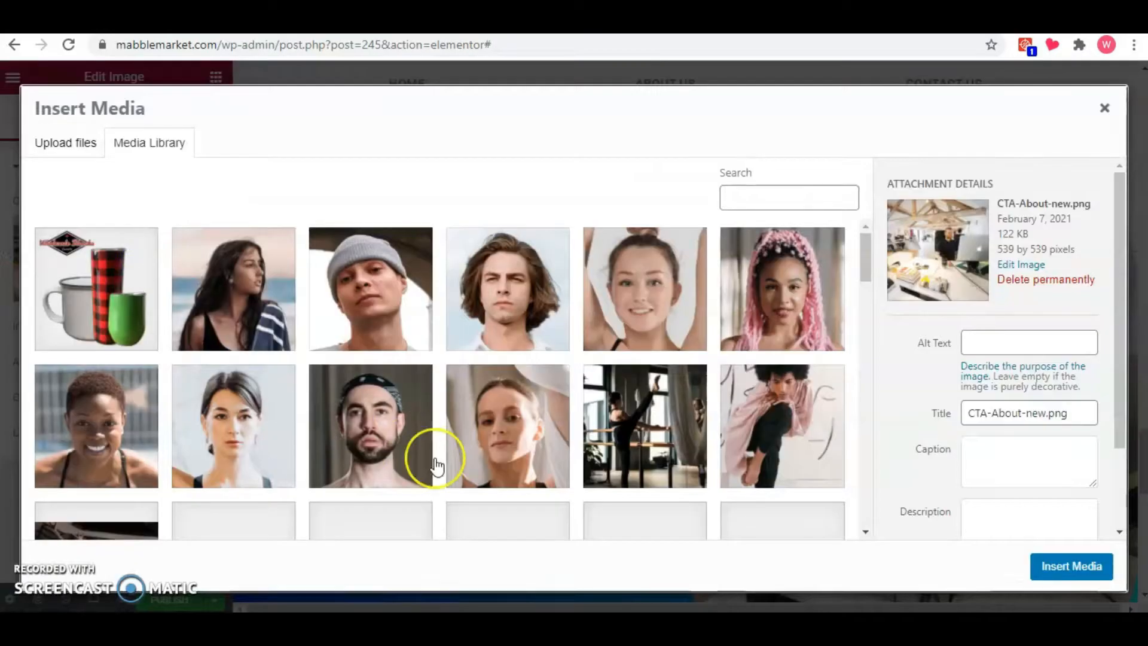
{"action": "scroll", "coordinate": [417, 448], "scroll_direction": "down", "scroll_amount": 10}
{"action": "scroll", "coordinate": [635, 403], "scroll_direction": "up", "scroll_amount": 2}
{"action": "left_click", "coordinate": [642, 293]}
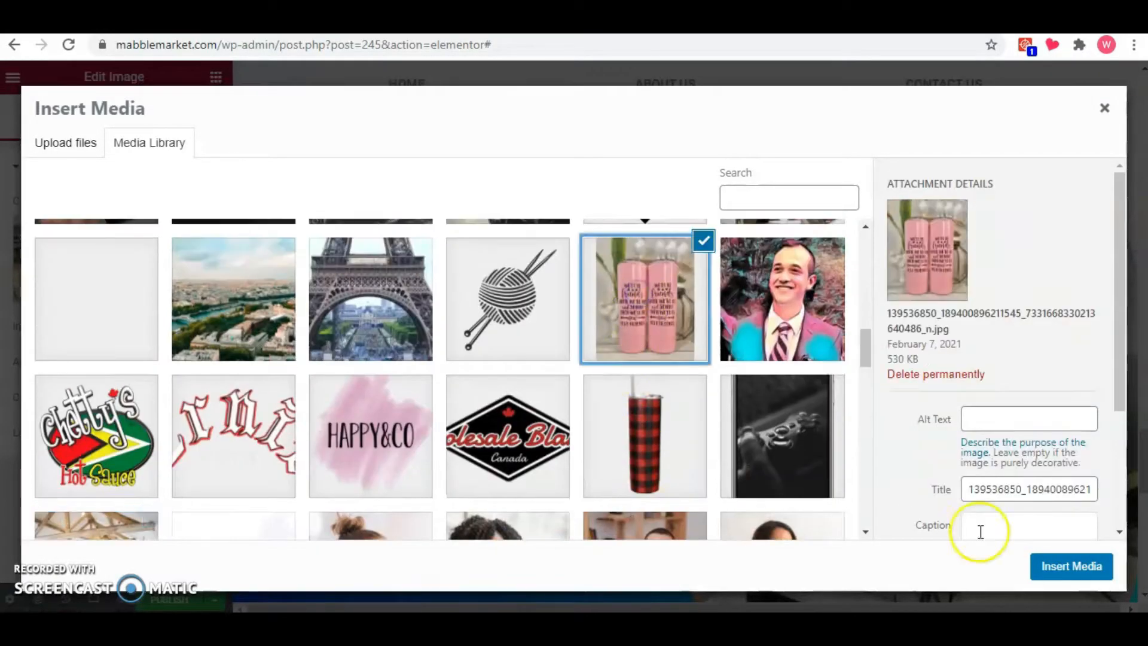
{"action": "left_click", "coordinate": [1073, 566]}
Review the page up to its header at full width, with the editing controls hidden temporarily.
{"action": "scroll", "coordinate": [777, 429], "scroll_direction": "down", "scroll_amount": 8}
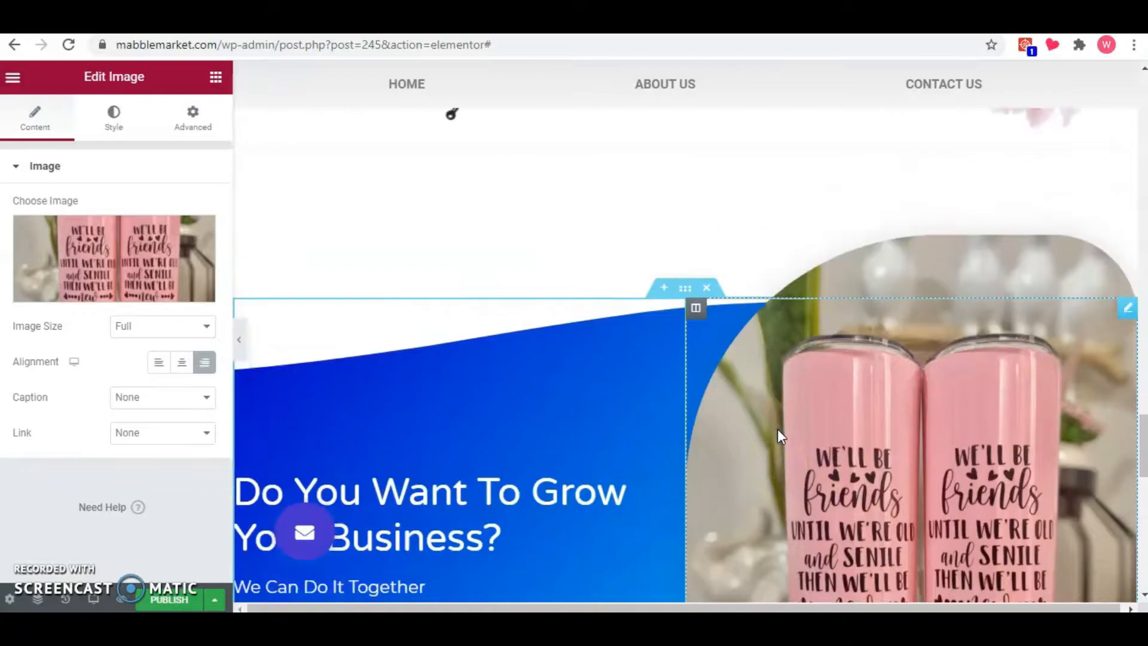
{"action": "left_click", "coordinate": [238, 340]}
{"action": "left_click_drag", "start_coordinate": [1140, 414], "coordinate": [1074, 79]}
{"action": "left_click", "coordinate": [5, 350]}
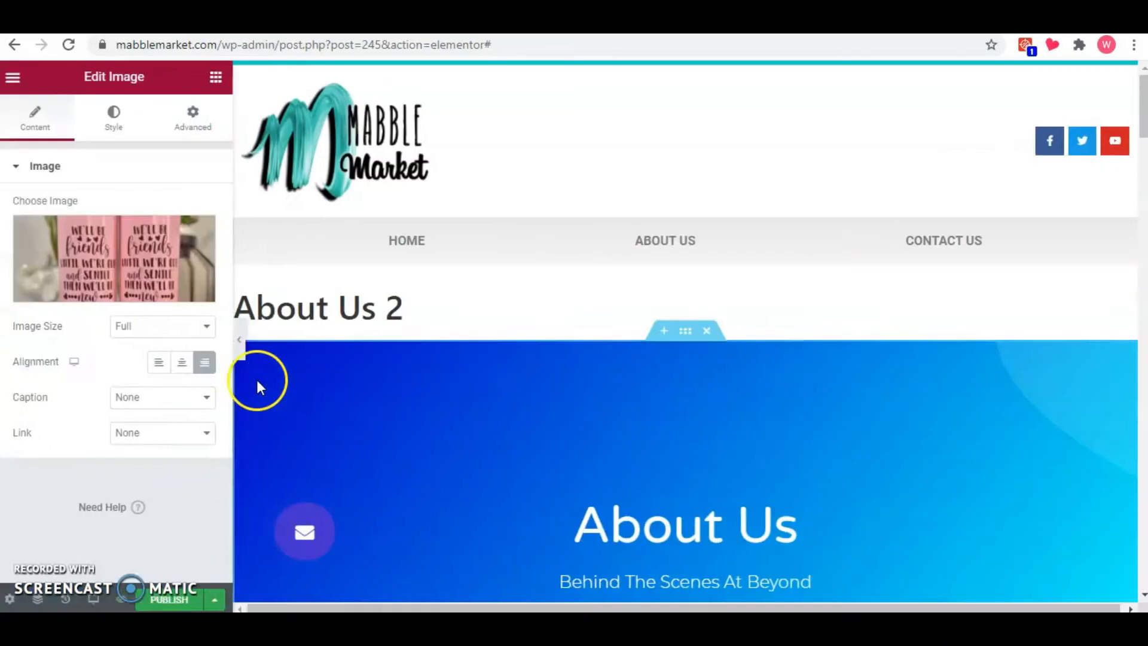
Hide the About Us 2 page title through the page settings.
{"action": "left_click", "coordinate": [10, 598]}
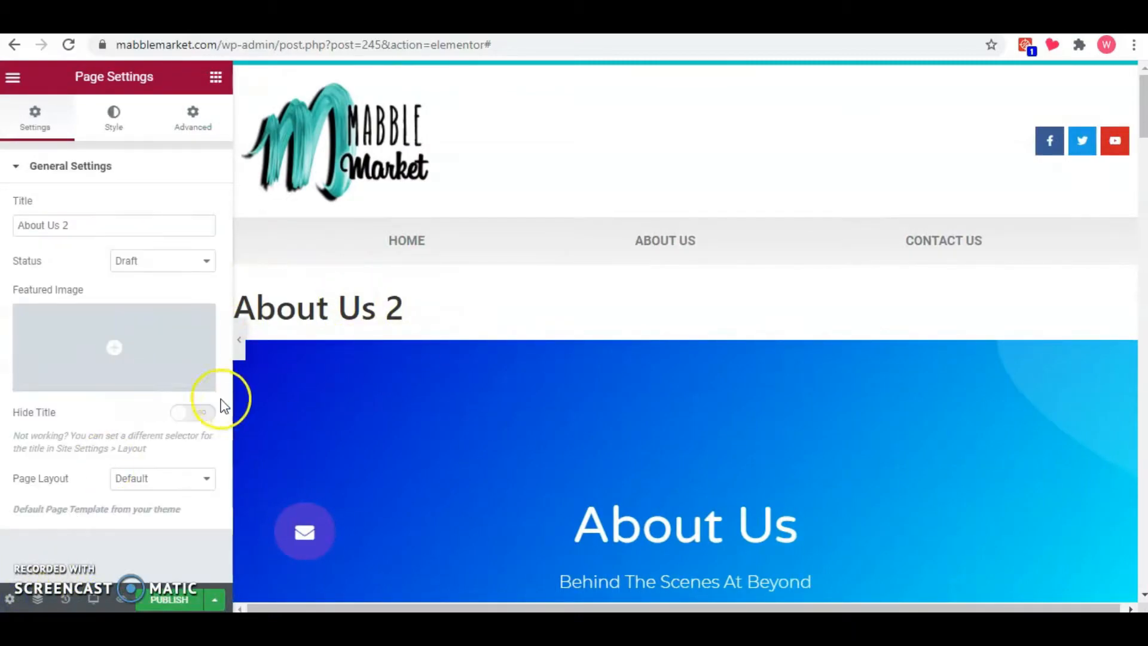
{"action": "left_click", "coordinate": [185, 413]}
Publish the About Us 2 page and leave the Elementor editor for the WordPress list of pages.
{"action": "scroll", "coordinate": [476, 299], "scroll_direction": "down", "scroll_amount": 3}
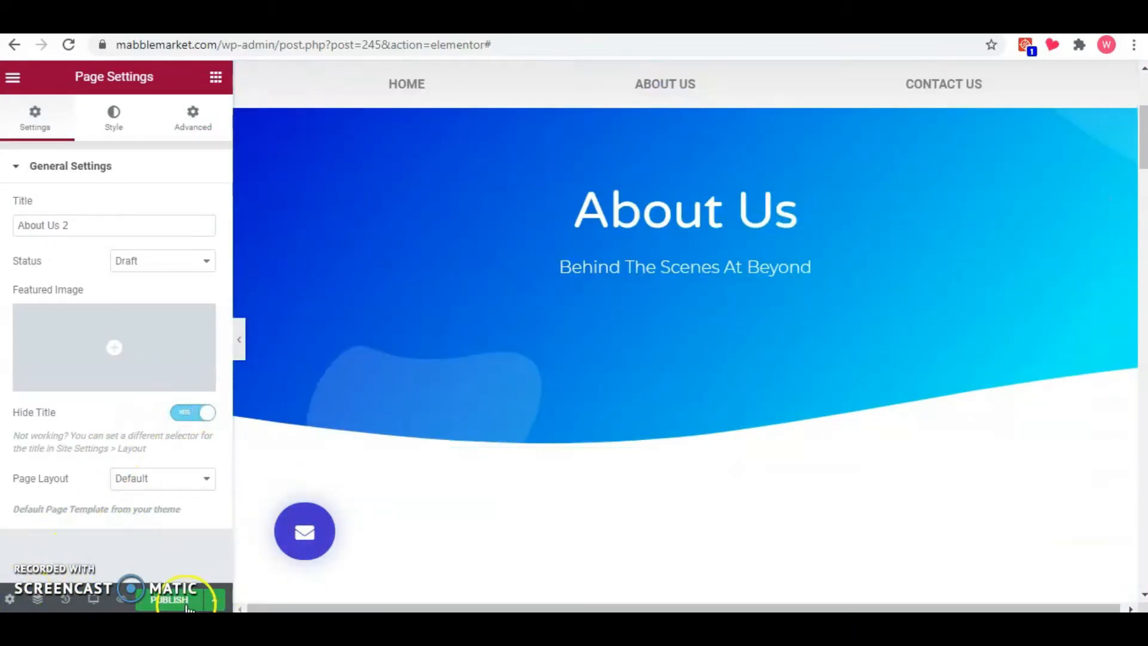
{"action": "left_click", "coordinate": [484, 531]}
{"action": "left_click", "coordinate": [13, 78]}
{"action": "left_click", "coordinate": [156, 372]}
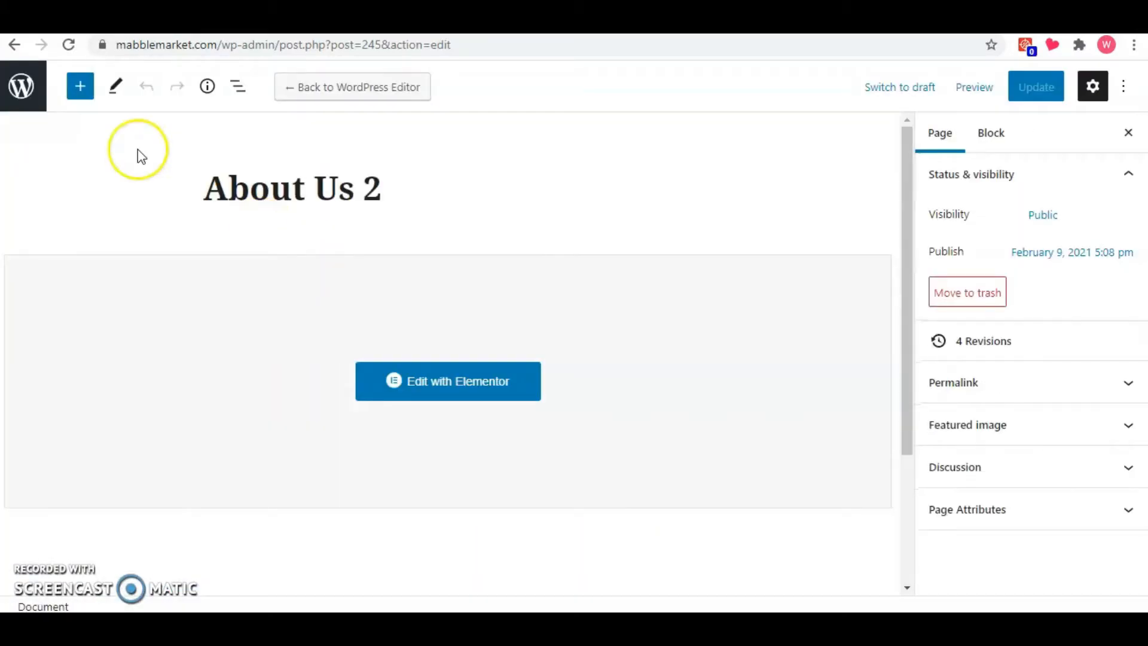
{"action": "left_click", "coordinate": [21, 86]}
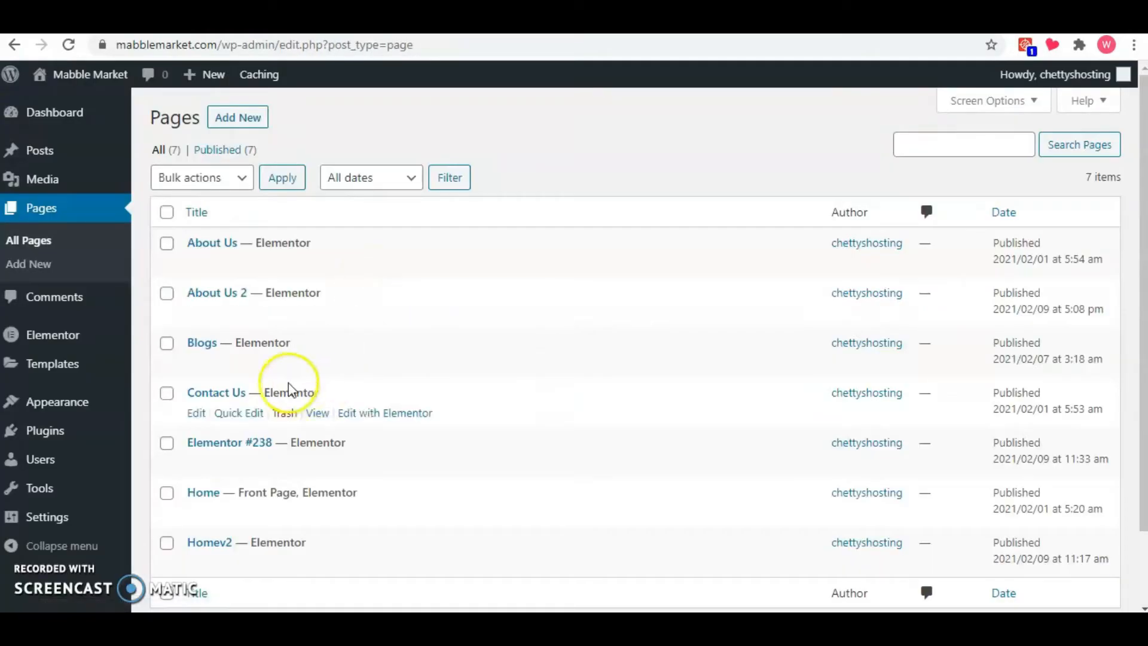
Create a new page titled Contact Us 2 and open it for editing with Elementor.
{"action": "left_click", "coordinate": [247, 118]}
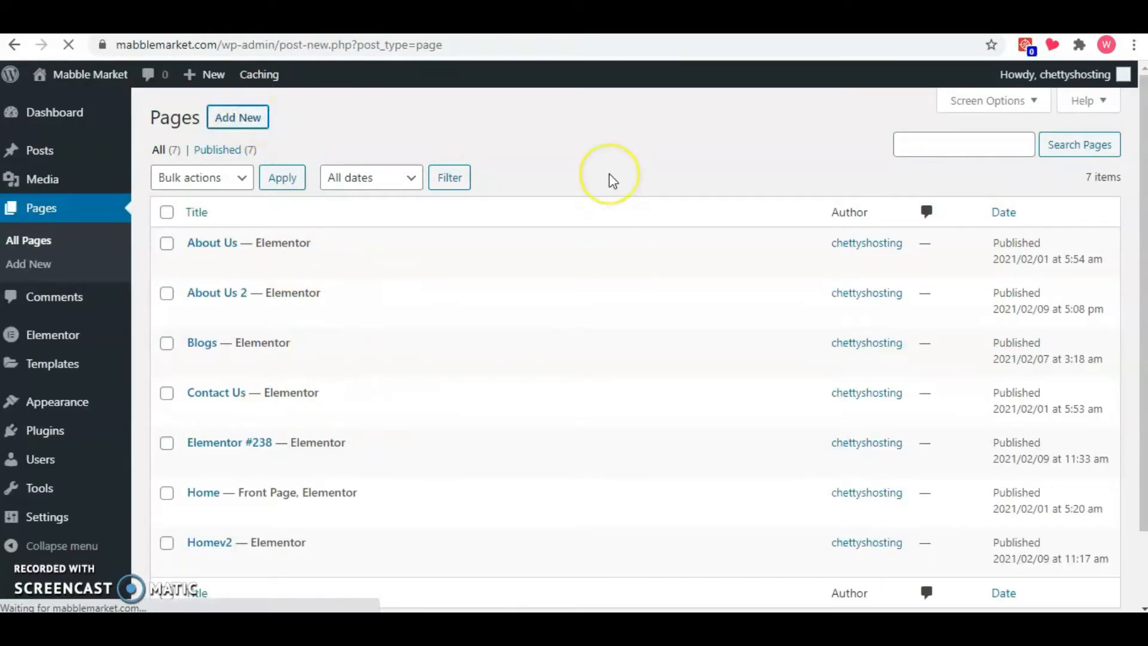
{"action": "type", "text": "Contact U"}
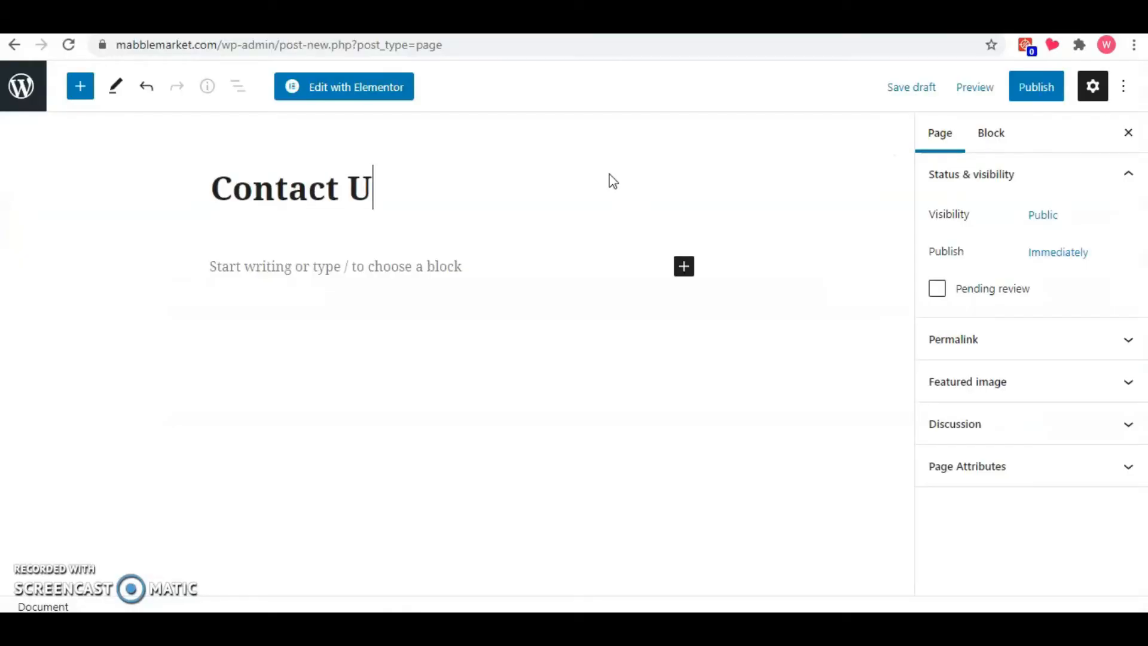
{"action": "type", "text": "s 2"}
{"action": "left_click", "coordinate": [415, 97]}
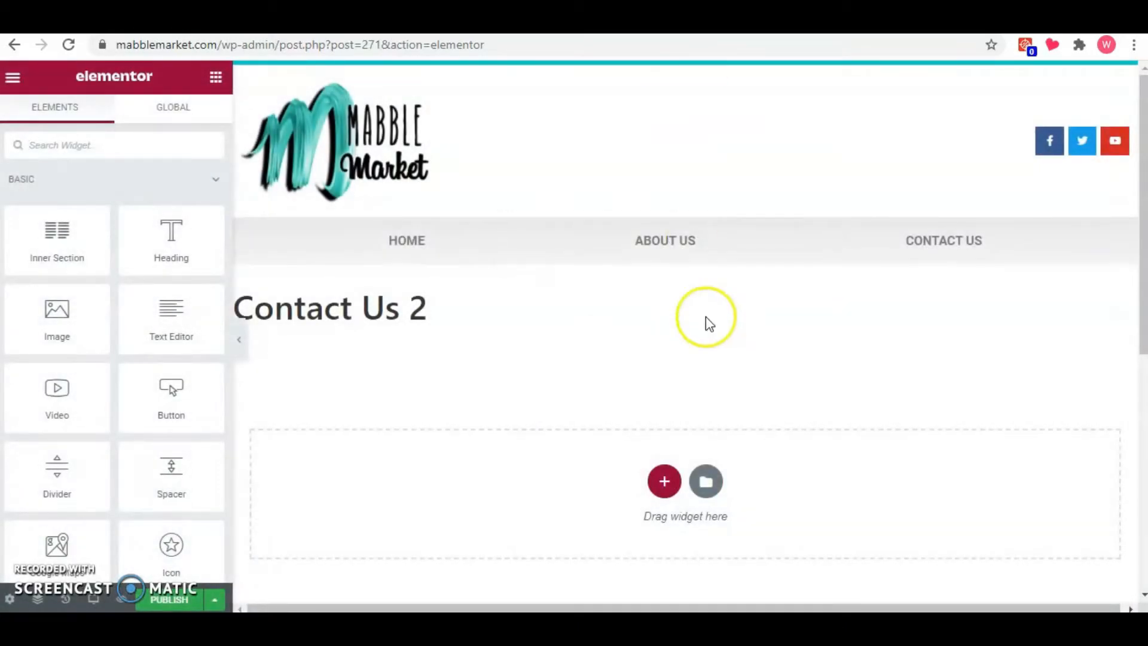
Search the Elementor library's page templates for "contact".
{"action": "left_click", "coordinate": [703, 477]}
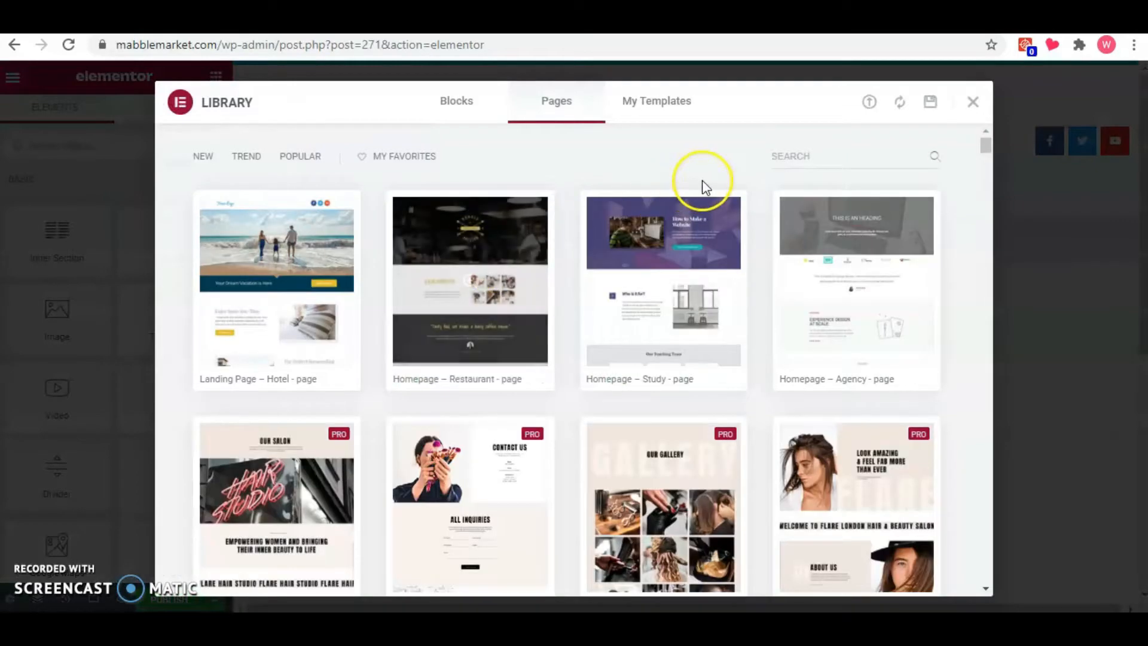
{"action": "left_click", "coordinate": [809, 150]}
{"action": "type", "text": "conta"}
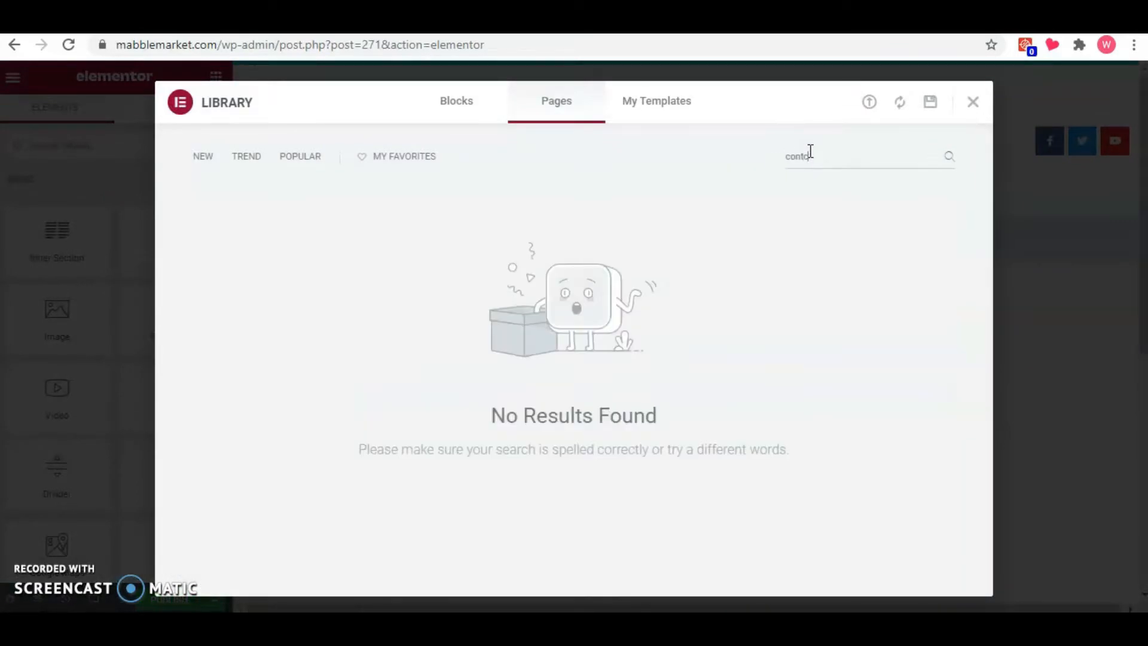
{"action": "type", "text": "ct"}
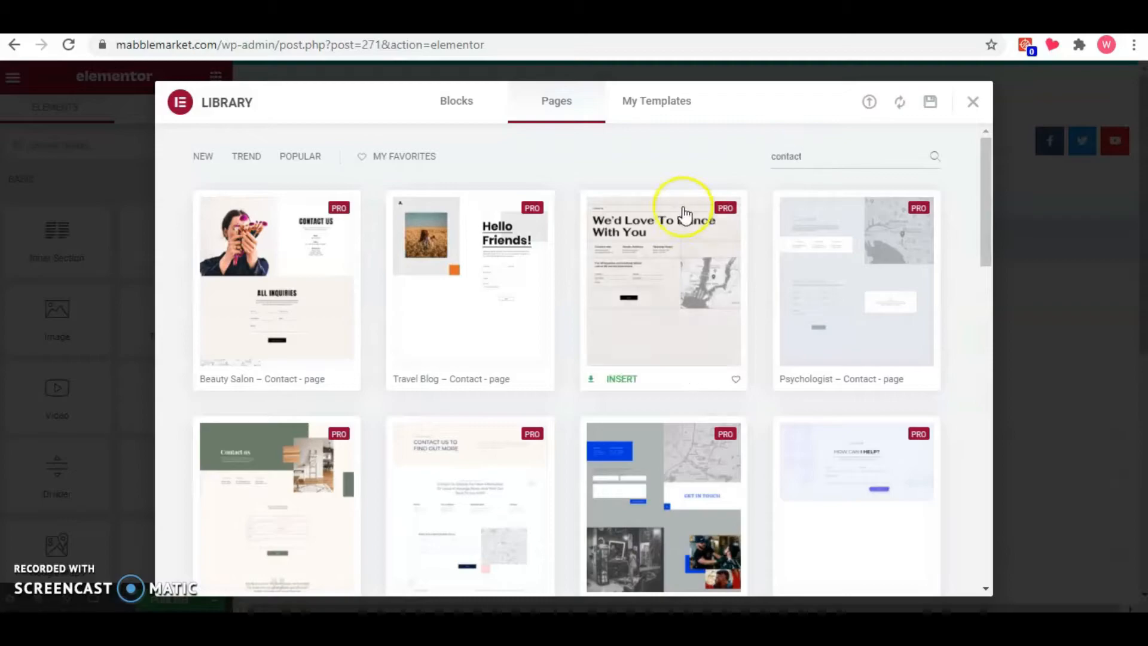
Browse the contact page templates and open the preview of Digital Agency – Contact.
{"action": "scroll", "coordinate": [577, 418], "scroll_direction": "down", "scroll_amount": 1}
{"action": "scroll", "coordinate": [576, 413], "scroll_direction": "down", "scroll_amount": 3}
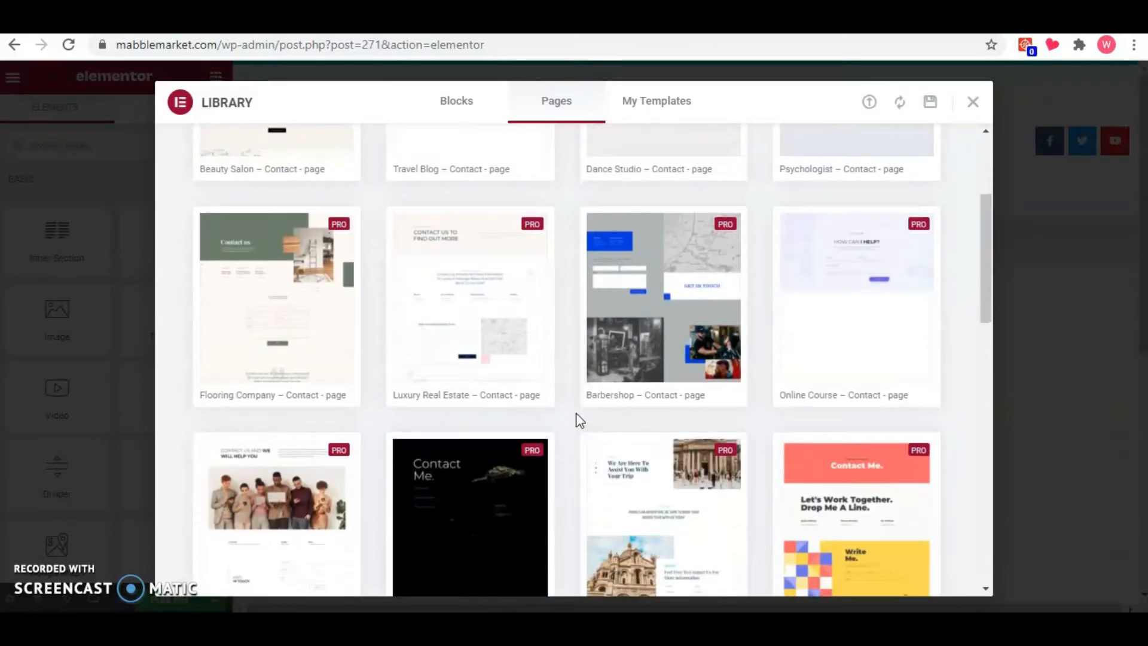
{"action": "scroll", "coordinate": [575, 413], "scroll_direction": "down", "scroll_amount": 4}
{"action": "scroll", "coordinate": [575, 412], "scroll_direction": "down", "scroll_amount": 4}
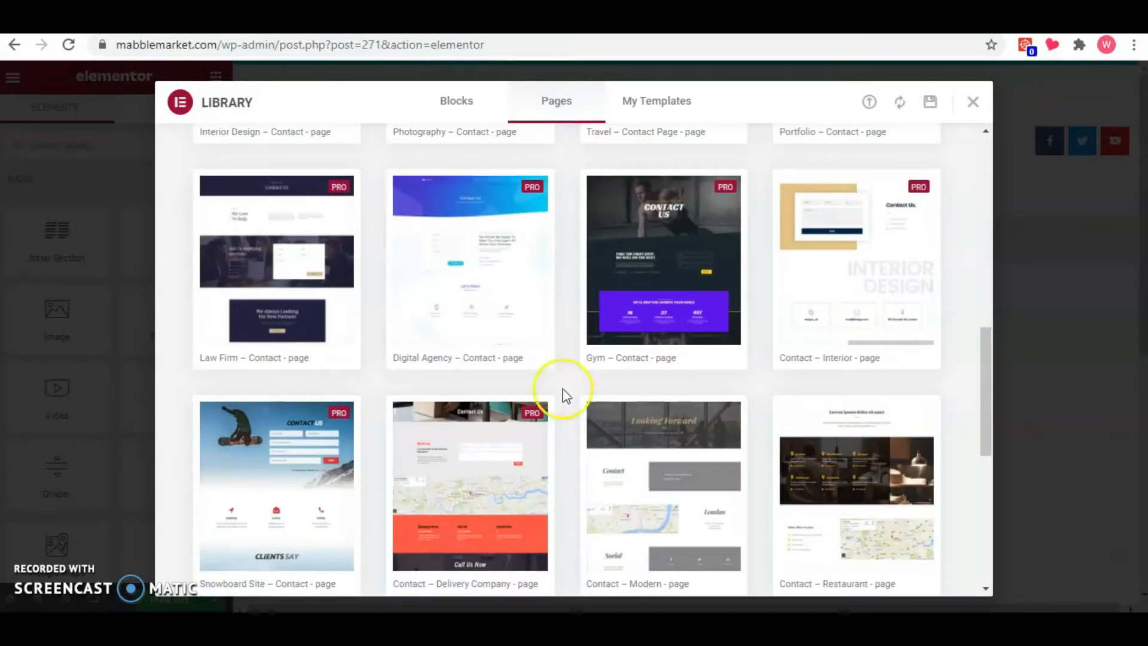
{"action": "mouse_move", "coordinate": [501, 335]}
{"action": "left_click", "coordinate": [457, 302]}
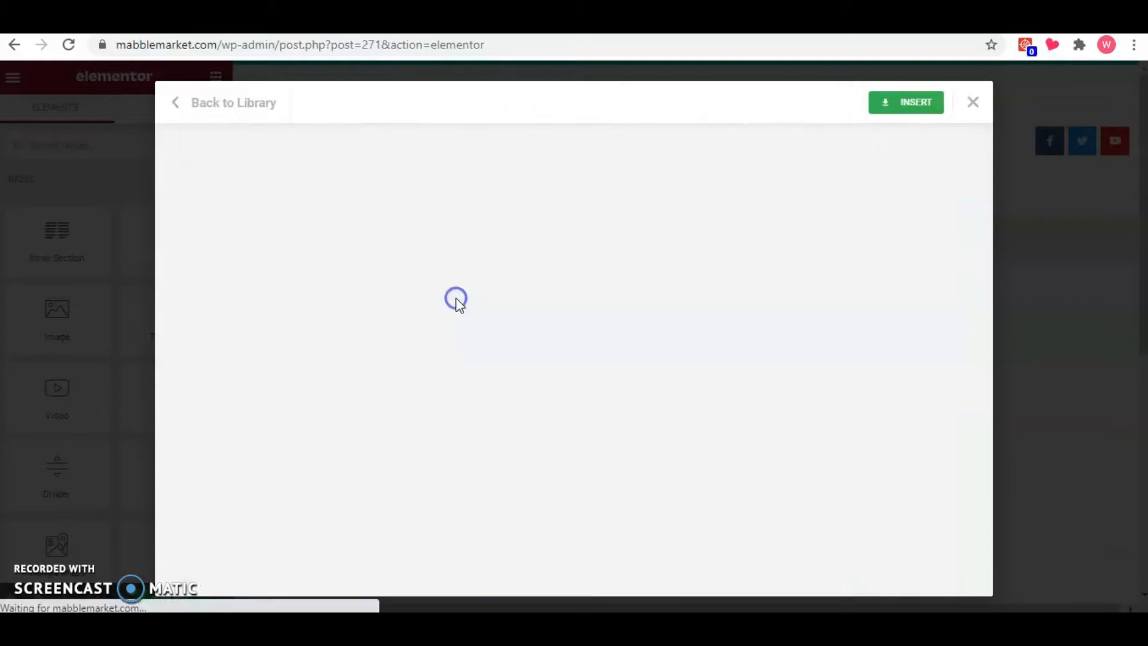
Insert the Digital Agency – Contact template into the Contact Us 2 page.
{"action": "left_click", "coordinate": [892, 108]}
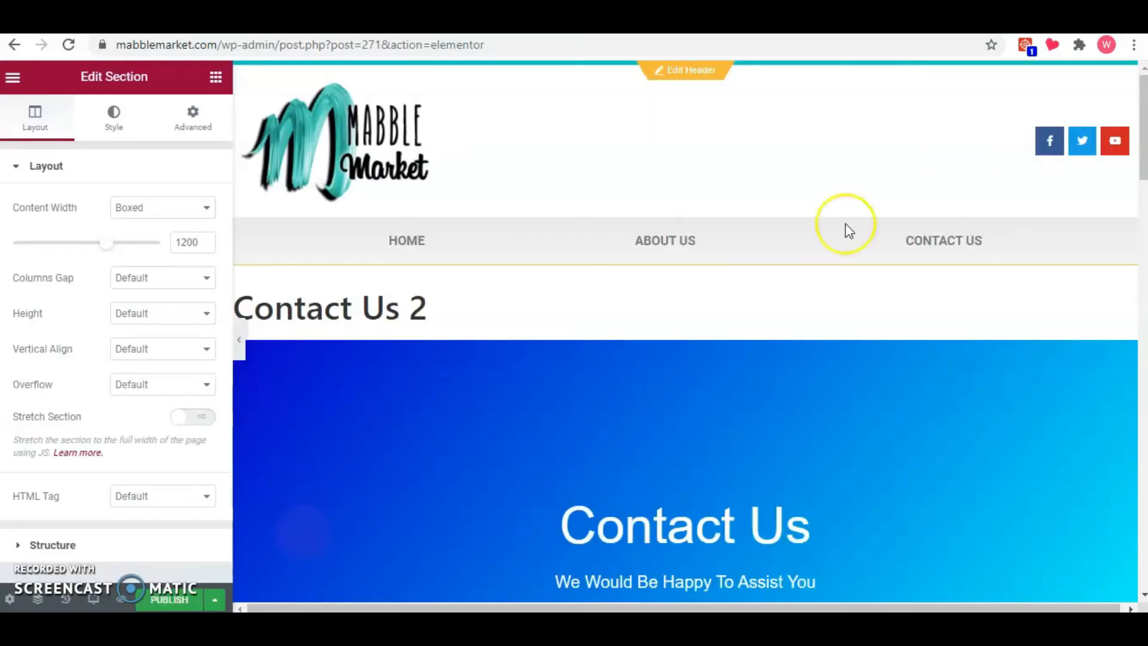
{"action": "left_click", "coordinate": [802, 339]}
{"action": "scroll", "coordinate": [801, 339], "scroll_direction": "down", "scroll_amount": 6}
Select the contact form and open its email notification settings to check the recipient.
{"action": "left_click", "coordinate": [494, 445]}
{"action": "scroll", "coordinate": [77, 384], "scroll_direction": "down", "scroll_amount": 4}
{"action": "left_click", "coordinate": [77, 376]}
{"action": "scroll", "coordinate": [89, 412], "scroll_direction": "down", "scroll_amount": 4}
{"action": "scroll", "coordinate": [84, 424], "scroll_direction": "down", "scroll_amount": 2}
{"action": "left_click", "coordinate": [75, 452]}
{"action": "scroll", "coordinate": [164, 402], "scroll_direction": "down", "scroll_amount": 2}
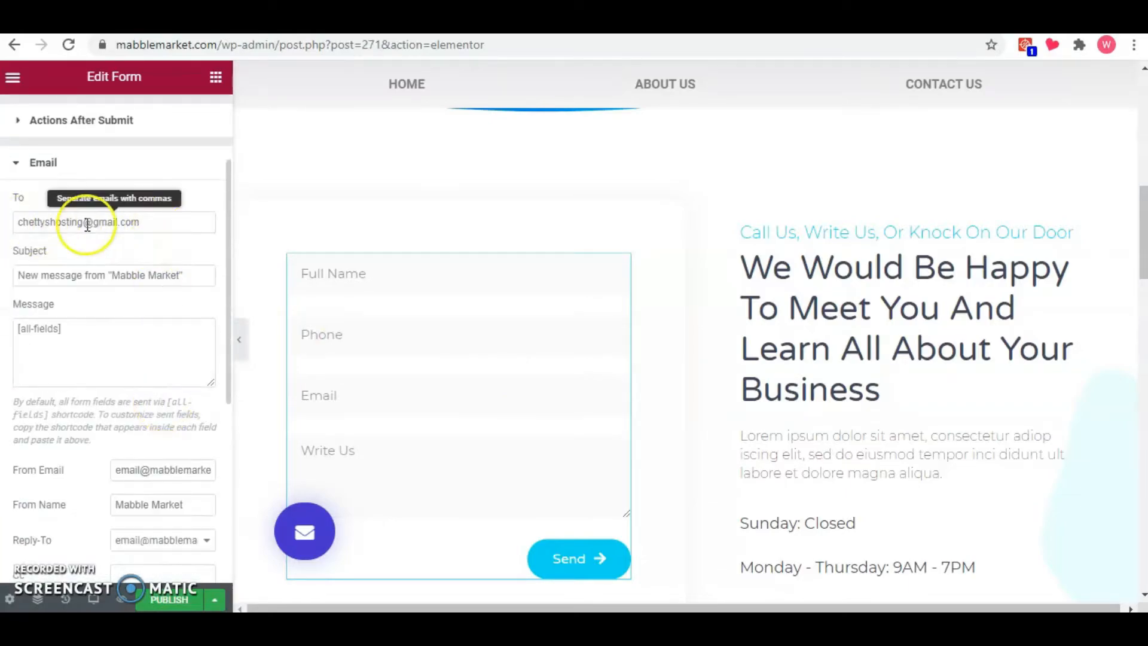
Review the remaining sections of the contact page, including the Let's Meet contact details.
{"action": "scroll", "coordinate": [910, 307], "scroll_direction": "down", "scroll_amount": 3}
{"action": "scroll", "coordinate": [808, 358], "scroll_direction": "up", "scroll_amount": 2}
{"action": "scroll", "coordinate": [1002, 389], "scroll_direction": "down", "scroll_amount": 3}
{"action": "scroll", "coordinate": [853, 335], "scroll_direction": "down", "scroll_amount": 5}
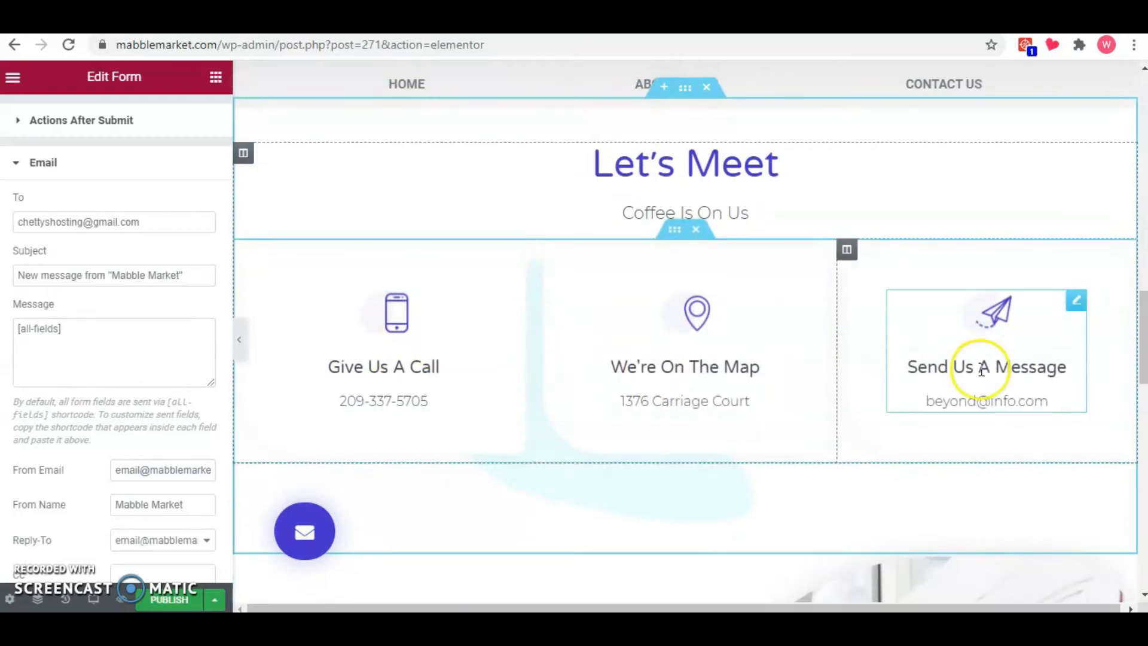
{"action": "scroll", "coordinate": [850, 410], "scroll_direction": "down", "scroll_amount": 5}
{"action": "scroll", "coordinate": [850, 411], "scroll_direction": "up", "scroll_amount": 5}
{"action": "scroll", "coordinate": [851, 412], "scroll_direction": "up", "scroll_amount": 10}
Publish the Contact Us 2 page and leave the Elementor editor for the WordPress list of pages.
{"action": "left_click", "coordinate": [160, 597]}
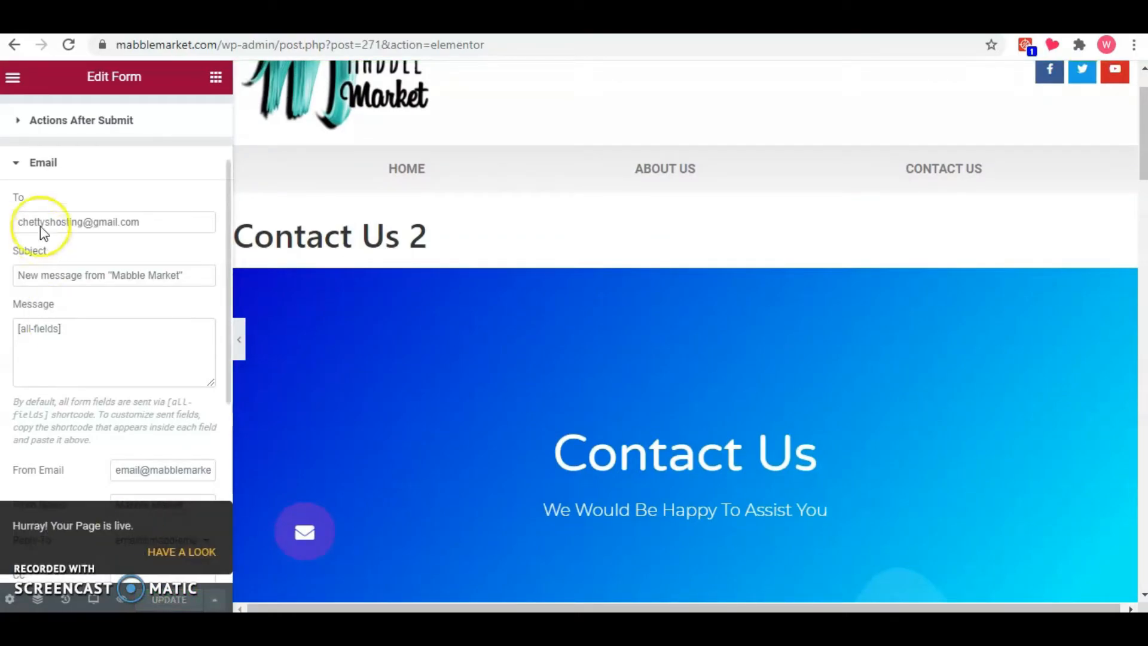
{"action": "left_click", "coordinate": [13, 76]}
{"action": "left_click", "coordinate": [146, 382]}
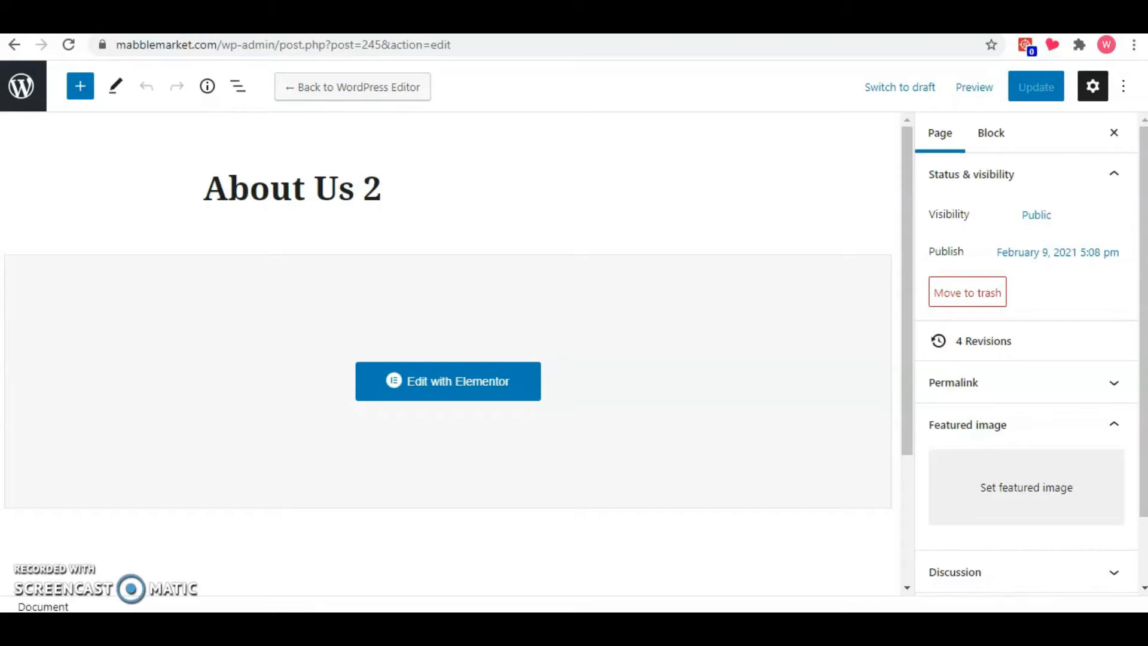
{"action": "left_click", "coordinate": [24, 90]}
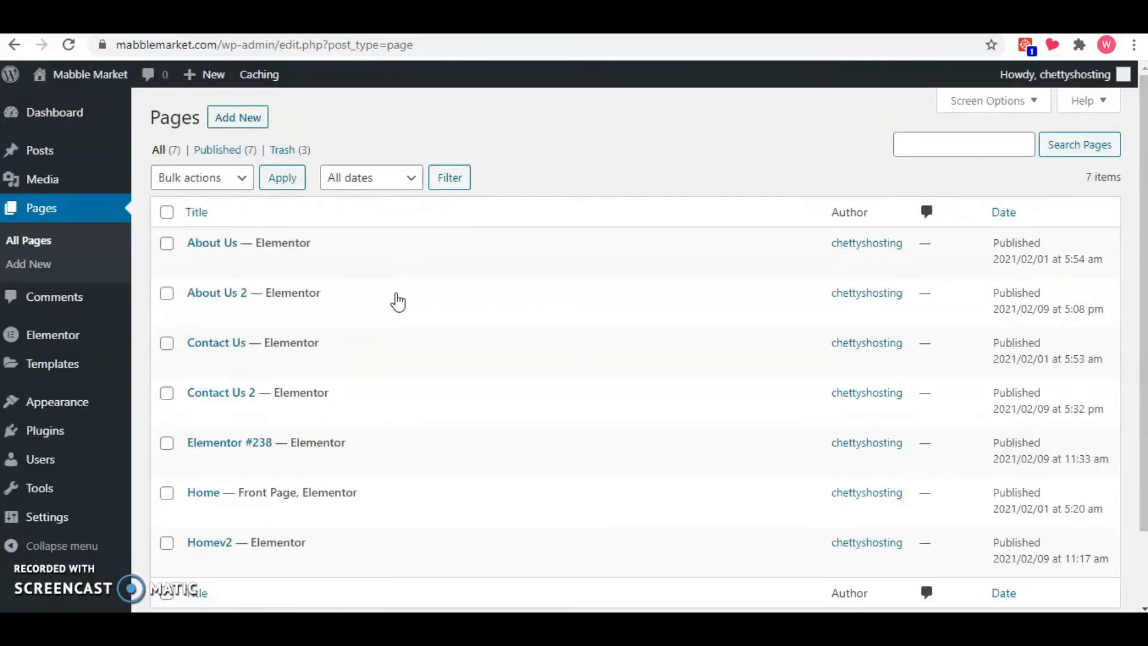
Create and publish an empty page titled Blogs, and return to the list of pages.
{"action": "left_click", "coordinate": [266, 123]}
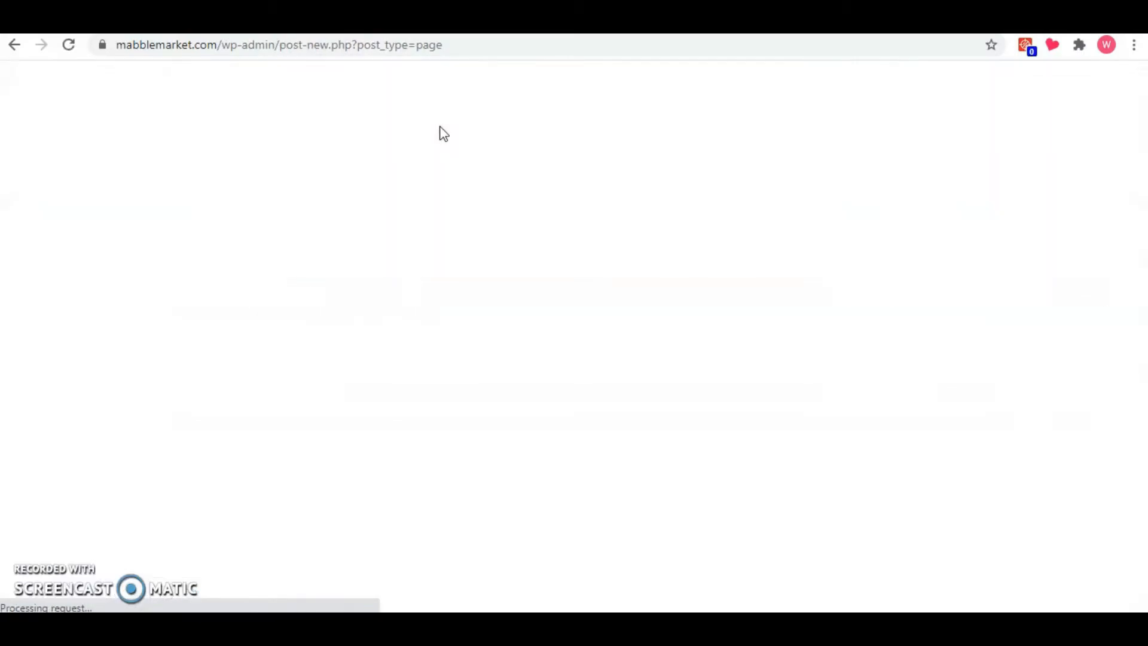
{"action": "type", "text": "Bl"}
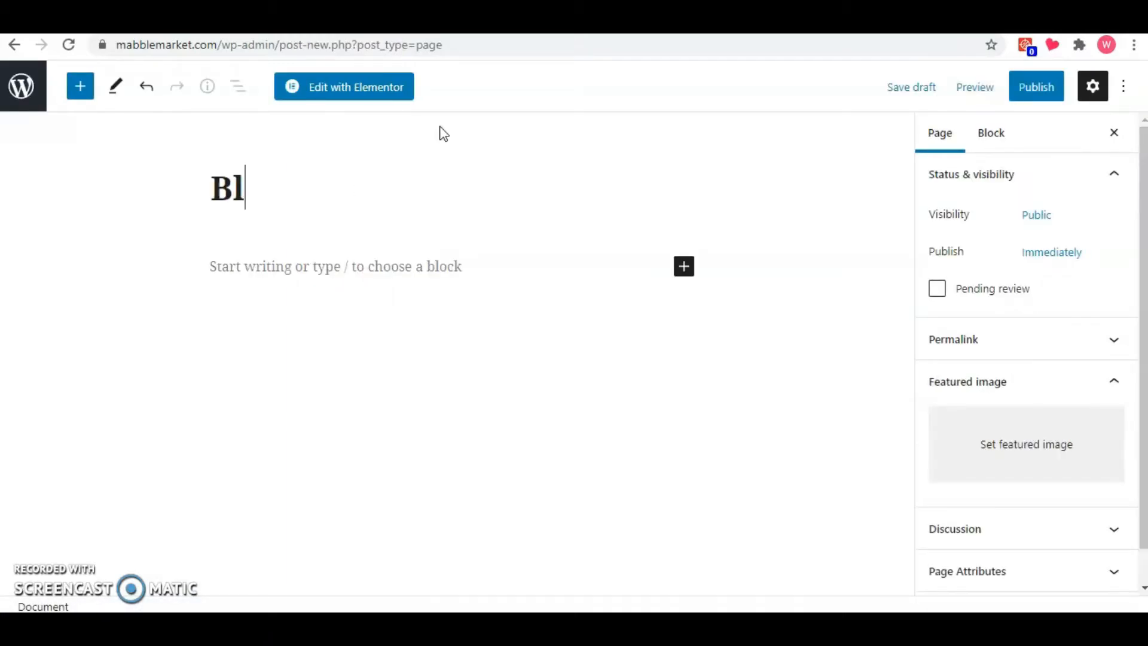
{"action": "left_click", "coordinate": [1050, 88]}
{"action": "left_click", "coordinate": [981, 90]}
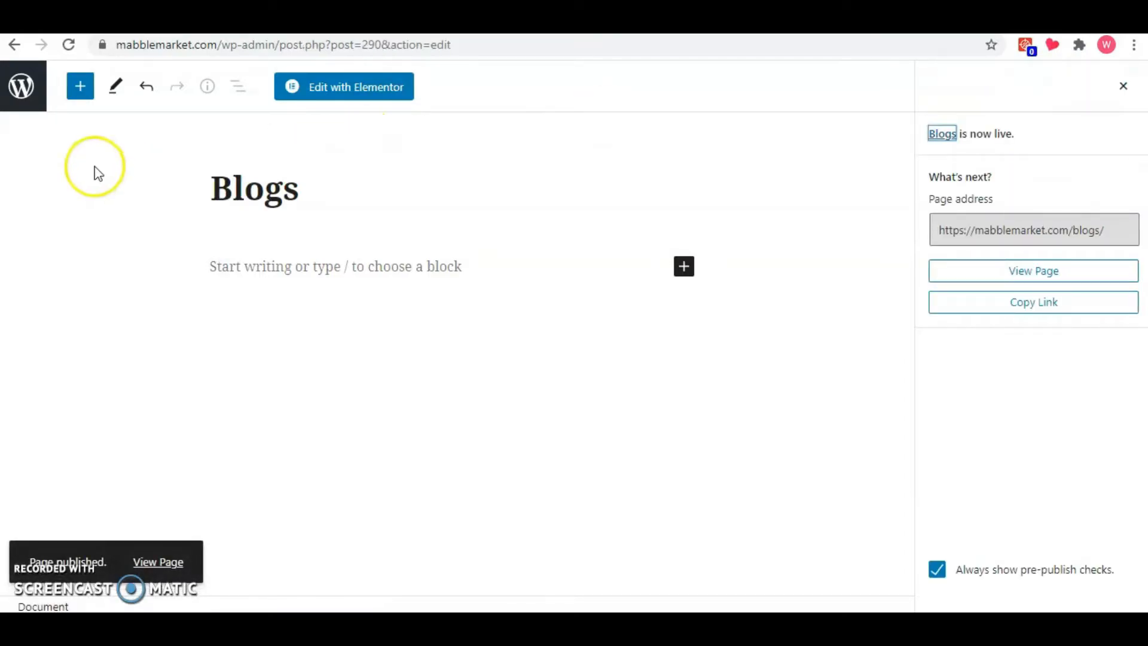
{"action": "left_click", "coordinate": [23, 85]}
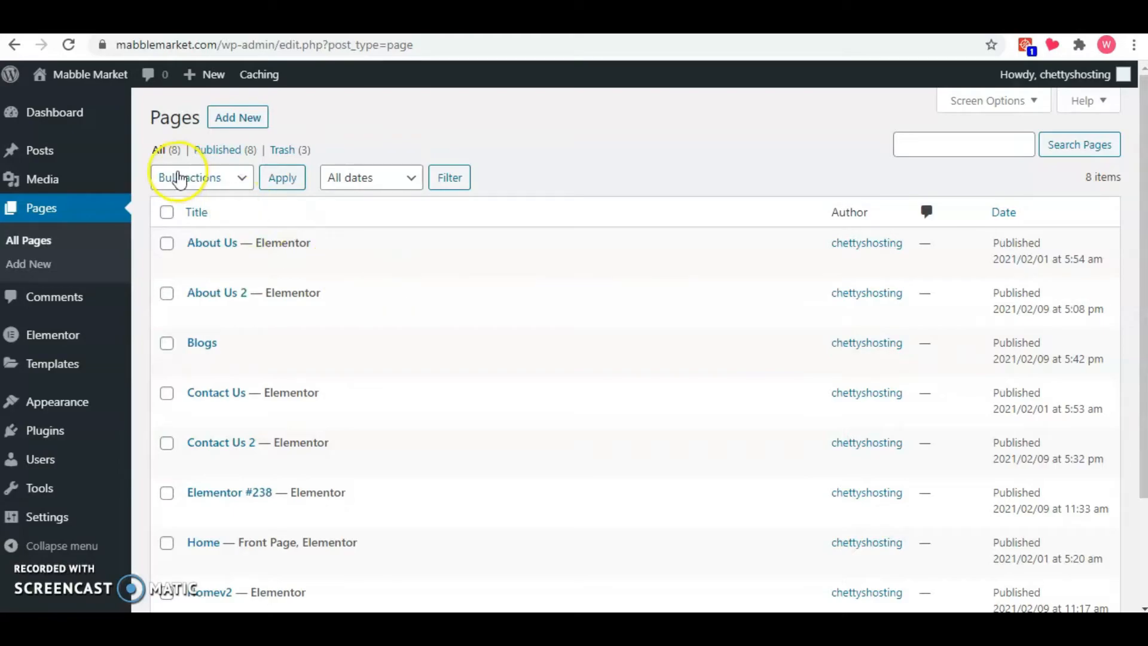
Create a new post titled "My First Blog!" with the text "I am excited to be writing my first blog and can't wait for my customers to read!".
{"action": "left_click", "coordinate": [65, 151]}
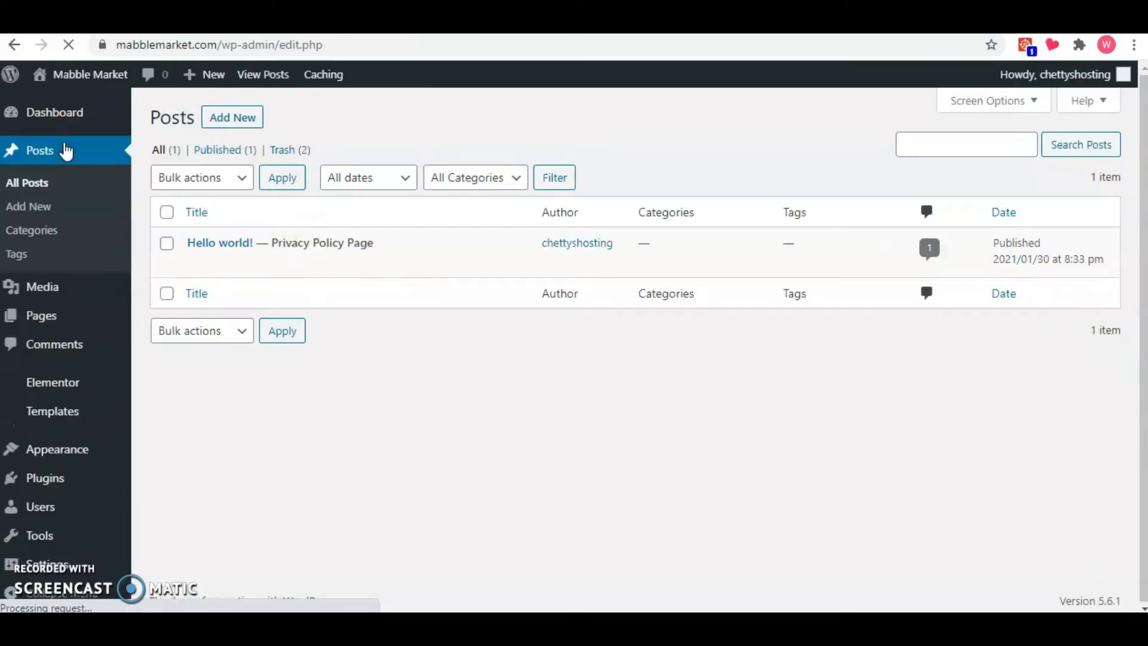
{"action": "left_click", "coordinate": [244, 119]}
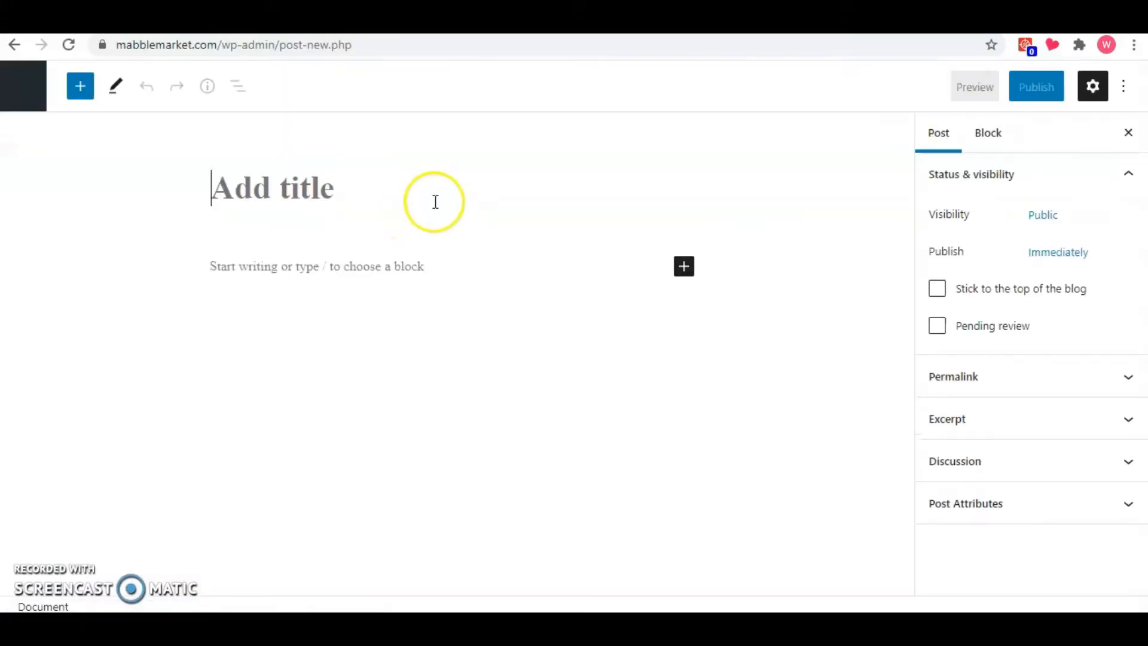
{"action": "type", "text": "My First Blog!"}
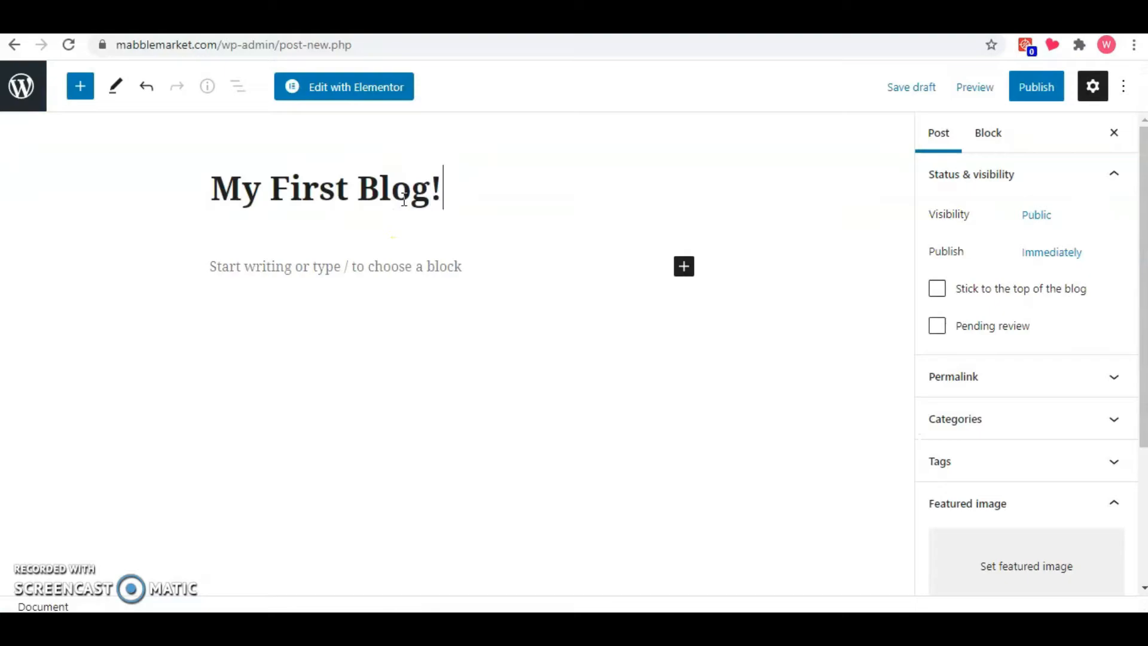
{"action": "left_click", "coordinate": [358, 255]}
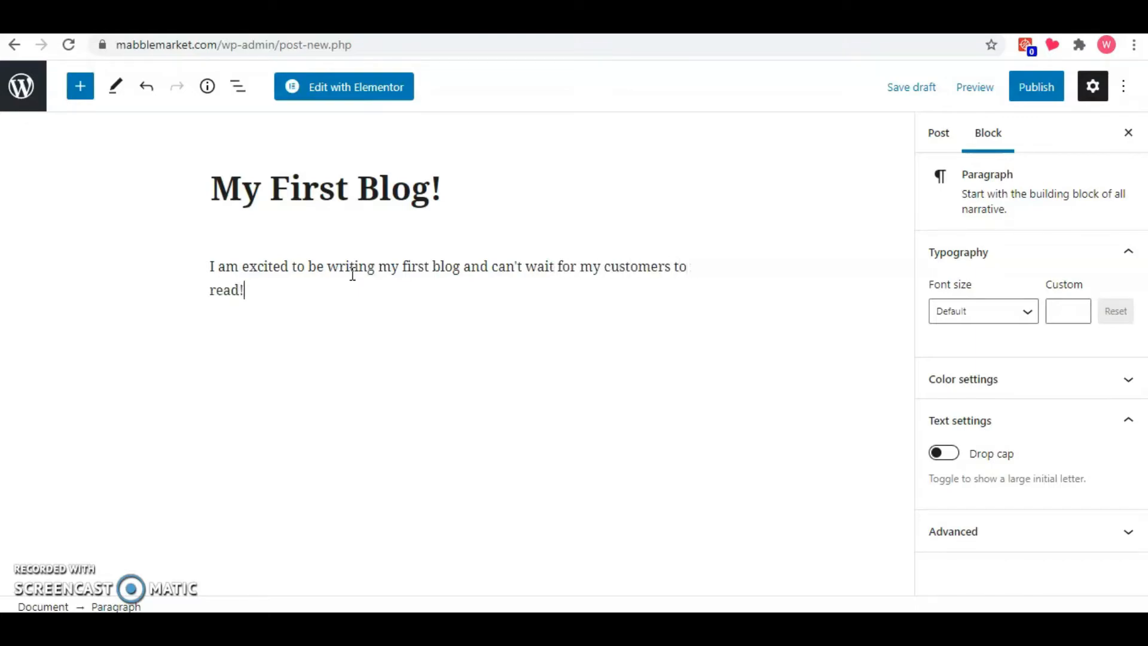
Set art-2578353_1280.jpg from the media library as the post's featured image.
{"action": "left_click", "coordinate": [938, 140]}
{"action": "scroll", "coordinate": [1012, 376], "scroll_direction": "down", "scroll_amount": 4}
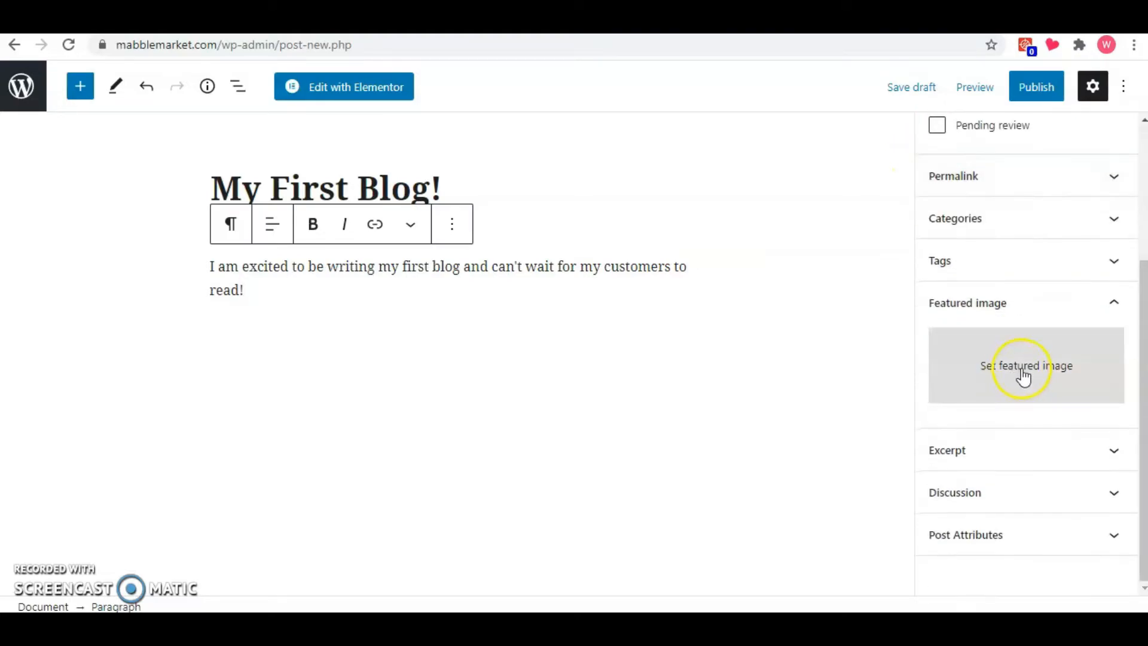
{"action": "left_click", "coordinate": [1020, 313]}
{"action": "left_click", "coordinate": [1014, 419]}
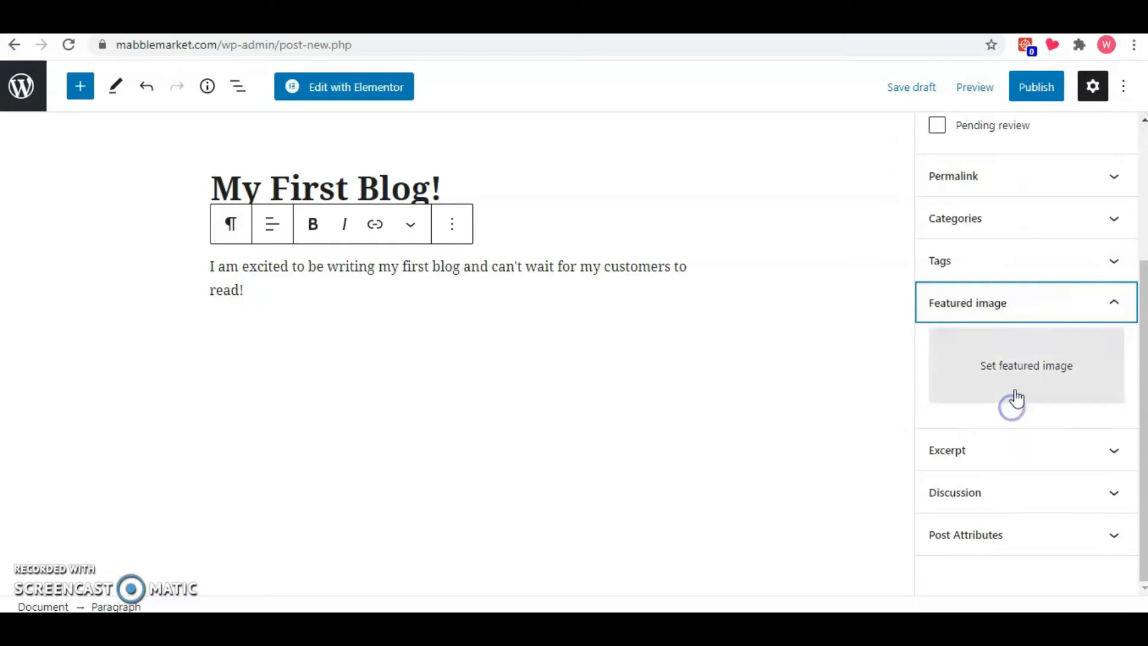
{"action": "left_click", "coordinate": [1018, 383]}
{"action": "scroll", "coordinate": [376, 367], "scroll_direction": "down", "scroll_amount": 2}
{"action": "scroll", "coordinate": [358, 367], "scroll_direction": "down", "scroll_amount": 3}
{"action": "left_click", "coordinate": [328, 366]}
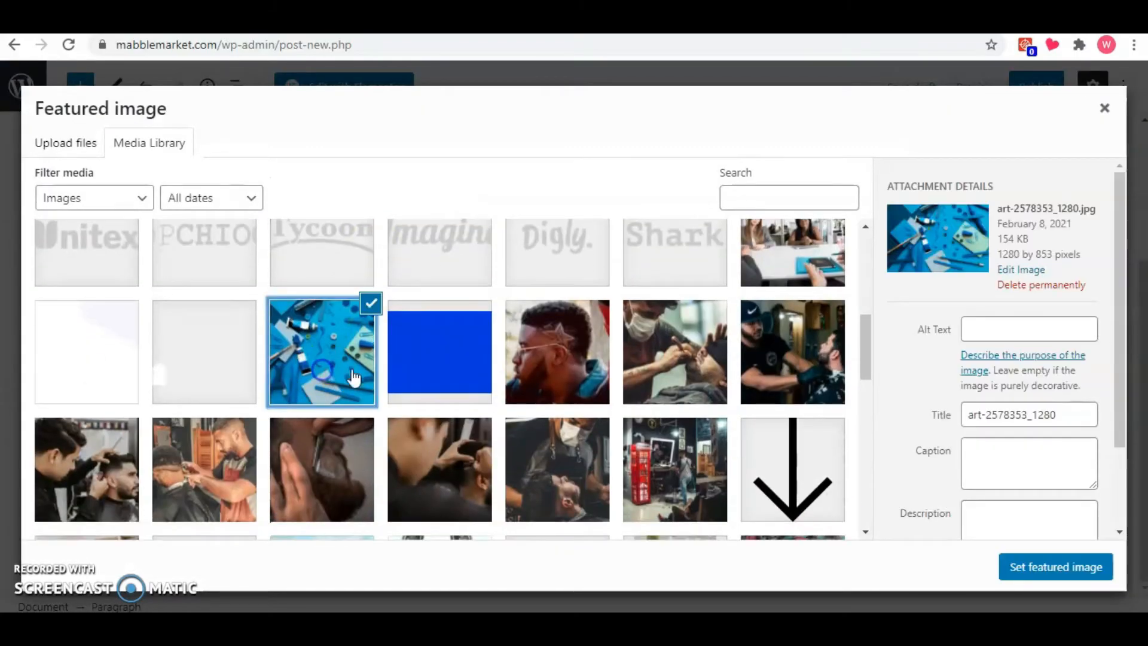
{"action": "left_click", "coordinate": [1007, 566]}
{"action": "scroll", "coordinate": [1077, 314], "scroll_direction": "up", "scroll_amount": 3}
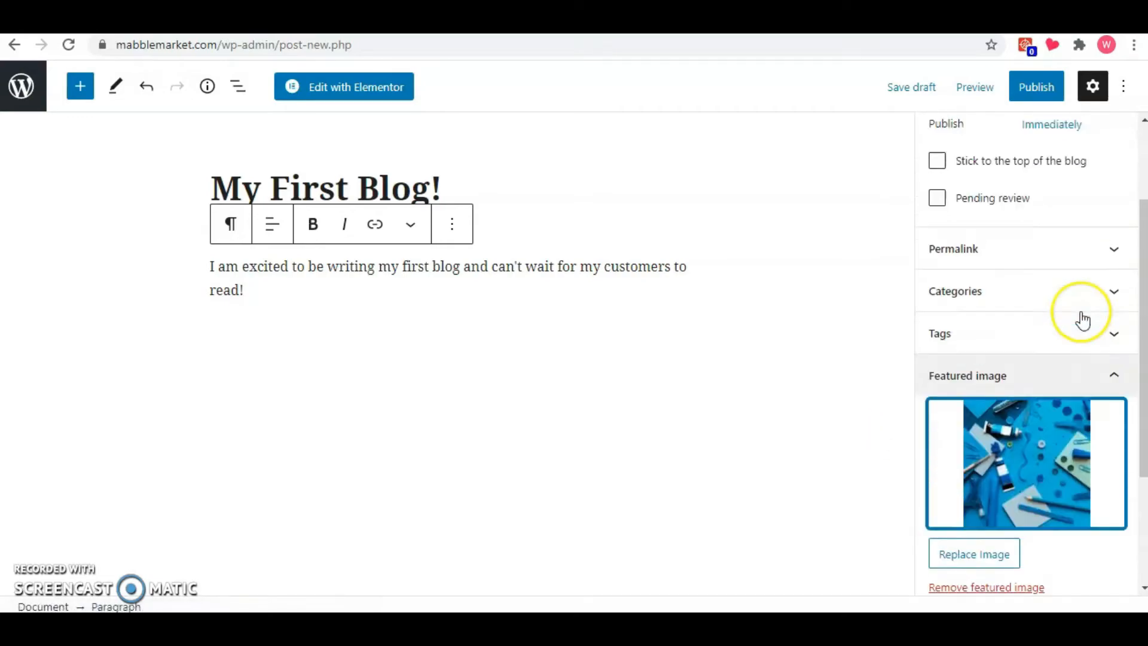
Publish the "My First Blog!" post and return to the list of posts.
{"action": "left_click", "coordinate": [1047, 80]}
{"action": "left_click", "coordinate": [981, 92]}
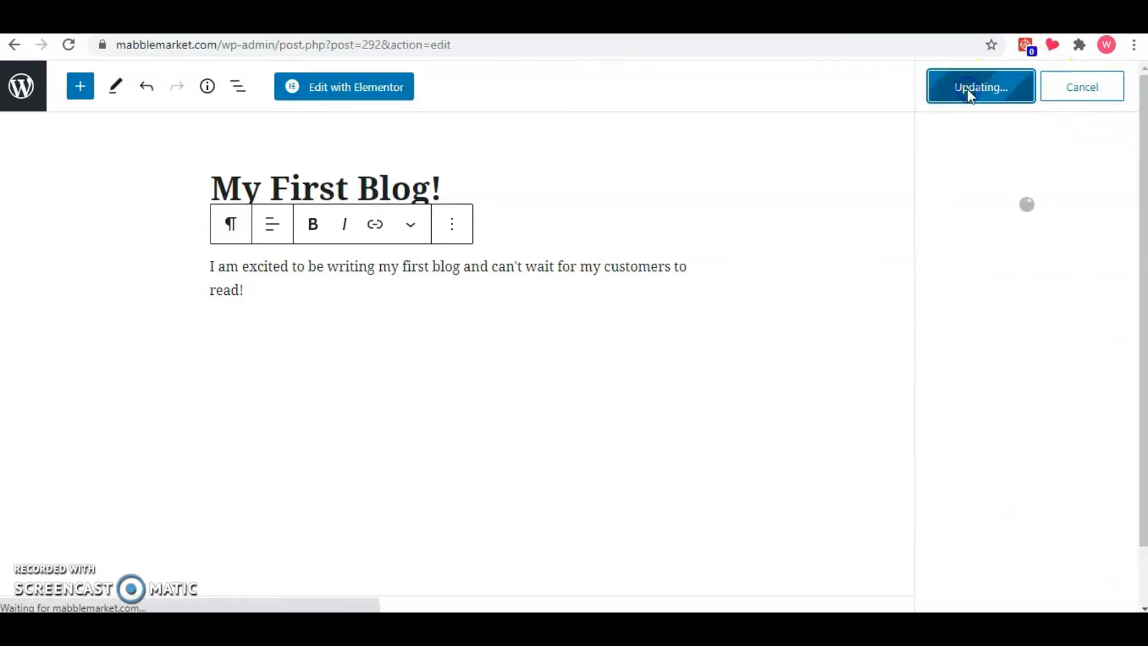
{"action": "left_click", "coordinate": [23, 90]}
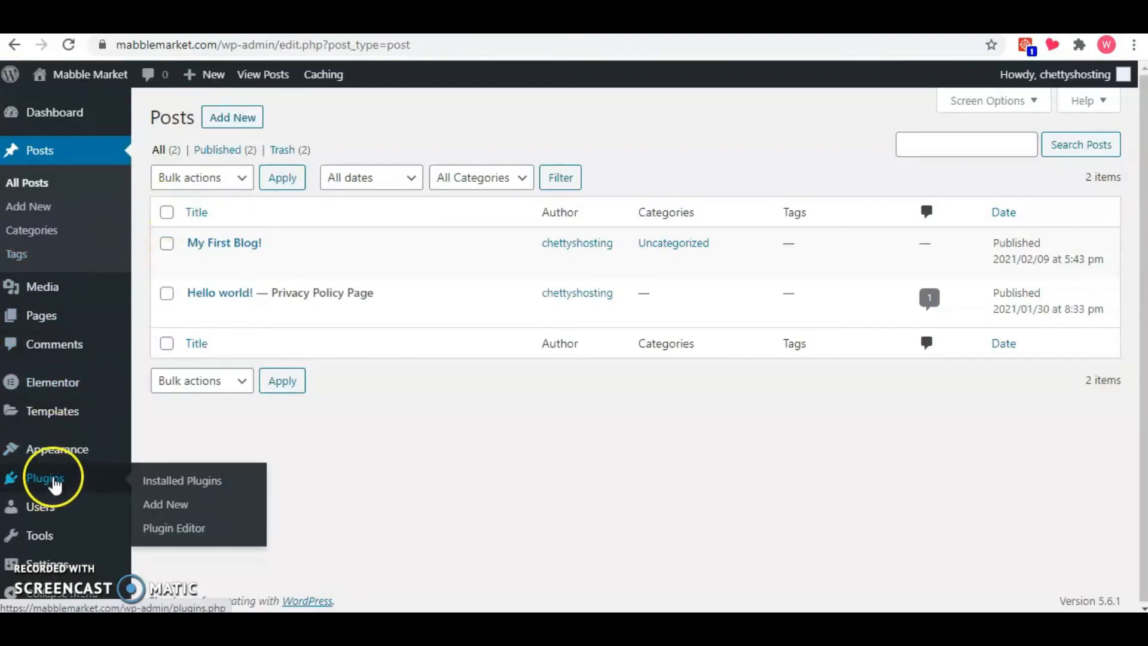
Open the site's menu editor and remove the invalid Blogs item from Main Menu.
{"action": "mouse_move", "coordinate": [94, 452]}
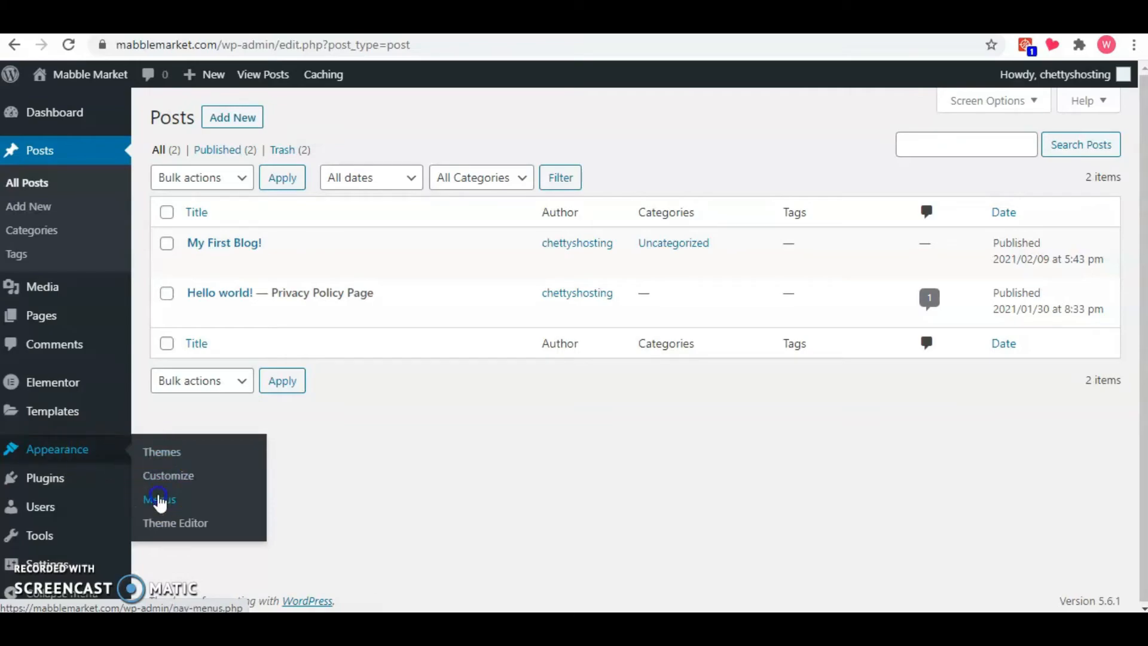
{"action": "left_click", "coordinate": [160, 501]}
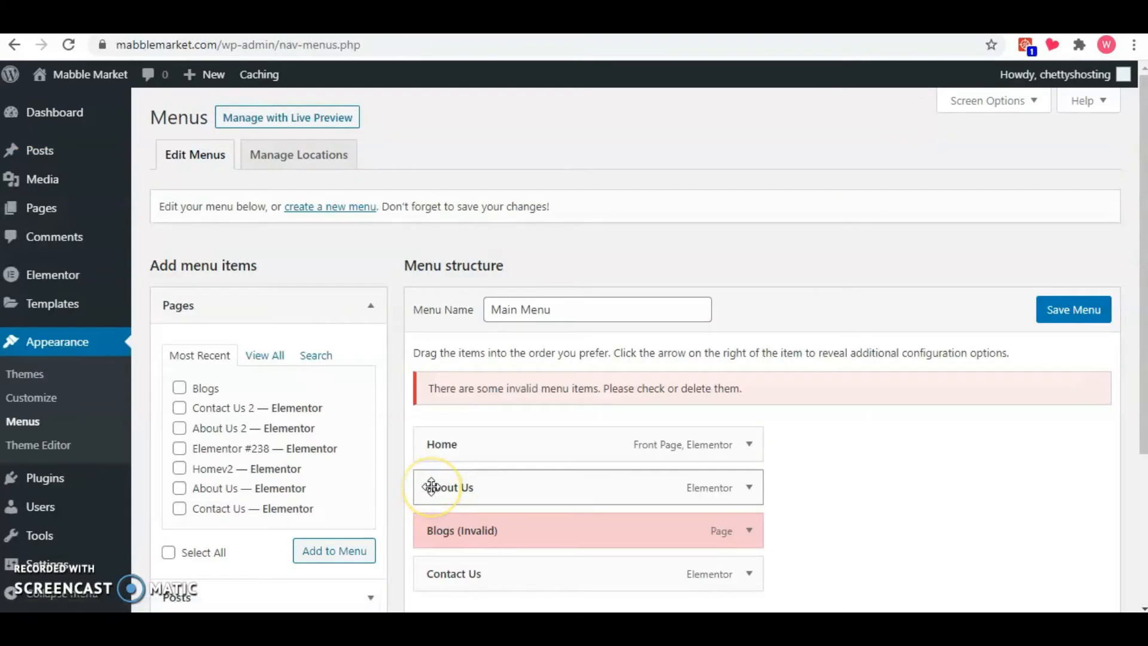
{"action": "left_click", "coordinate": [750, 530]}
{"action": "scroll", "coordinate": [781, 532], "scroll_direction": "down", "scroll_amount": 4}
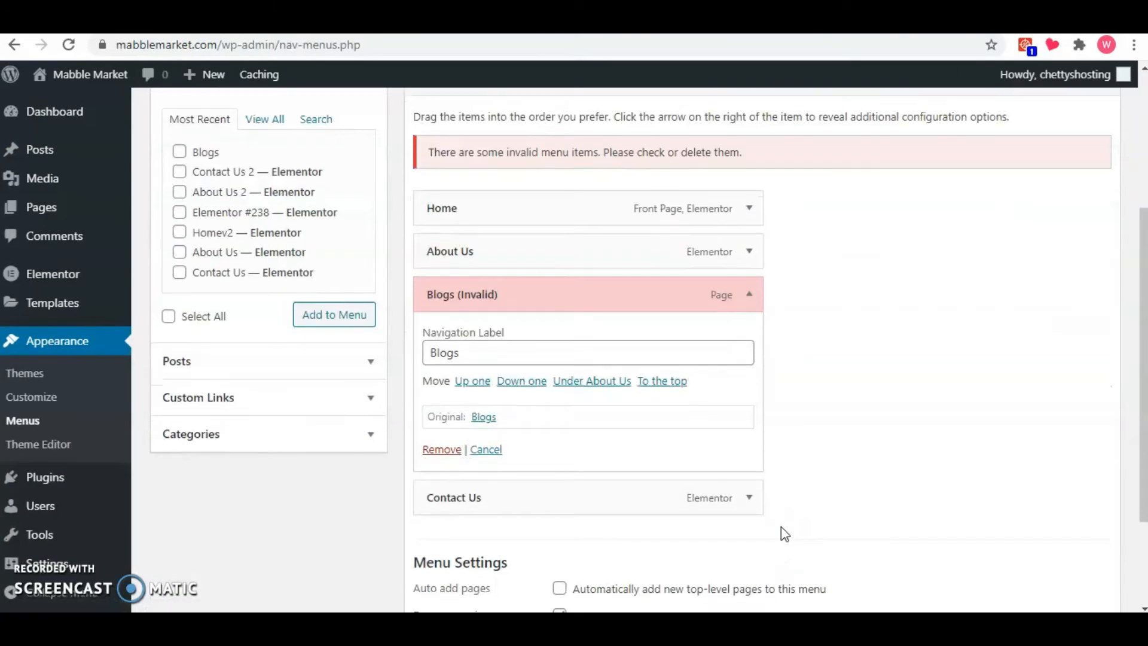
{"action": "left_click", "coordinate": [440, 450]}
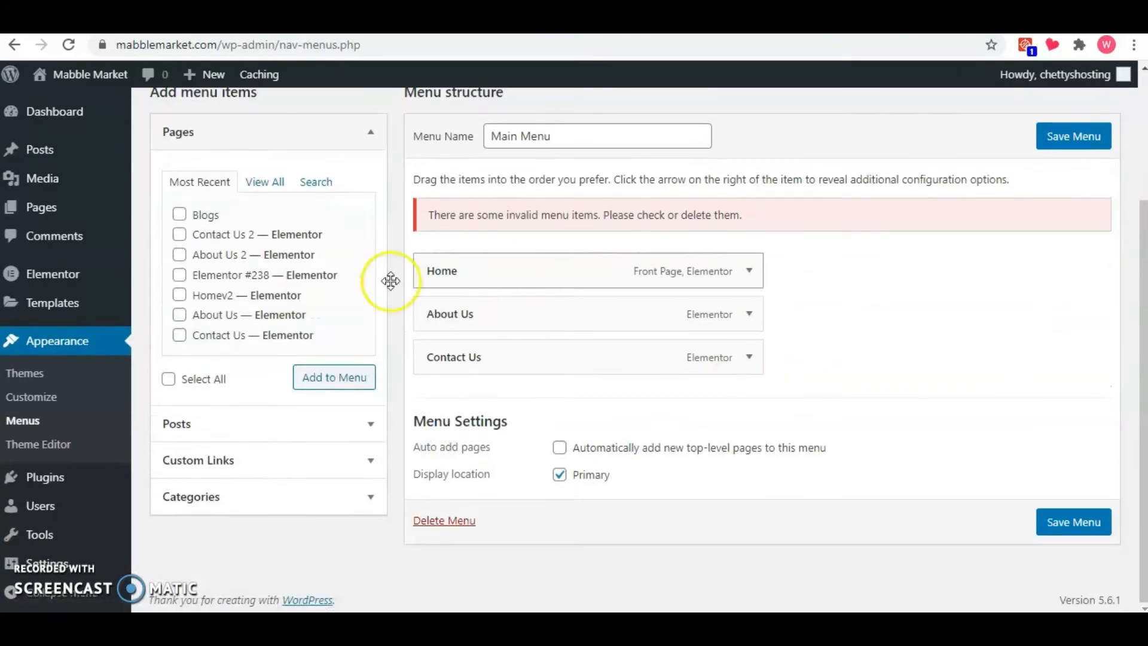
Add the Blogs page to Main Menu between About Us and Contact Us, and save the menu.
{"action": "left_click", "coordinate": [177, 211]}
{"action": "left_click", "coordinate": [355, 383]}
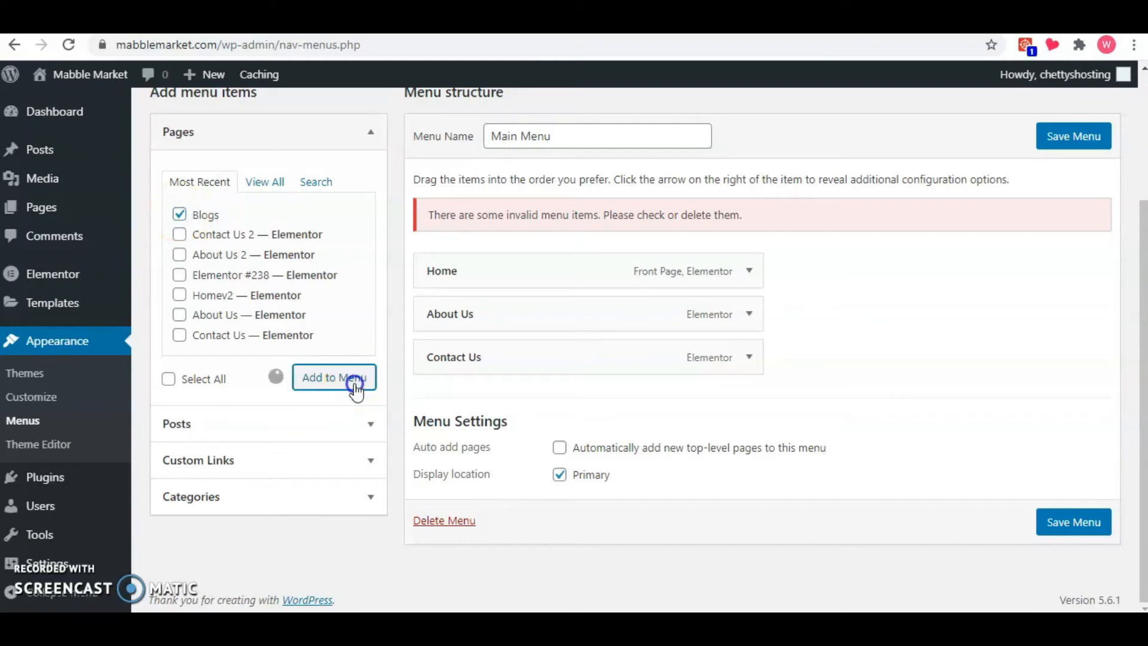
{"action": "left_click_drag", "start_coordinate": [526, 405], "coordinate": [504, 359]}
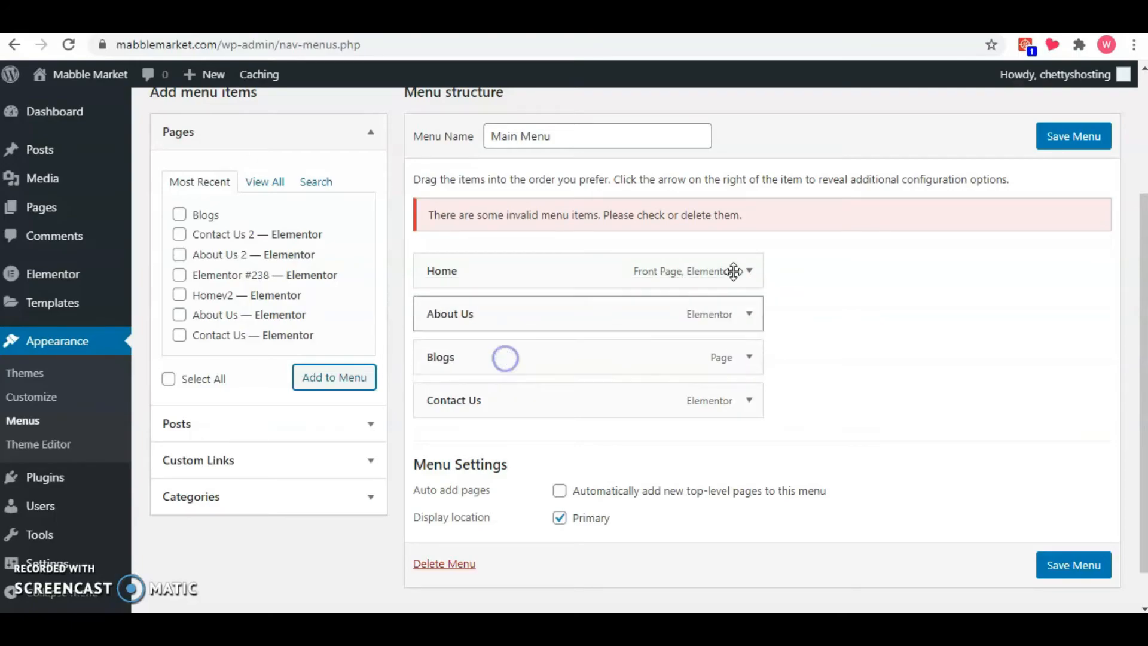
{"action": "left_click", "coordinate": [1056, 142]}
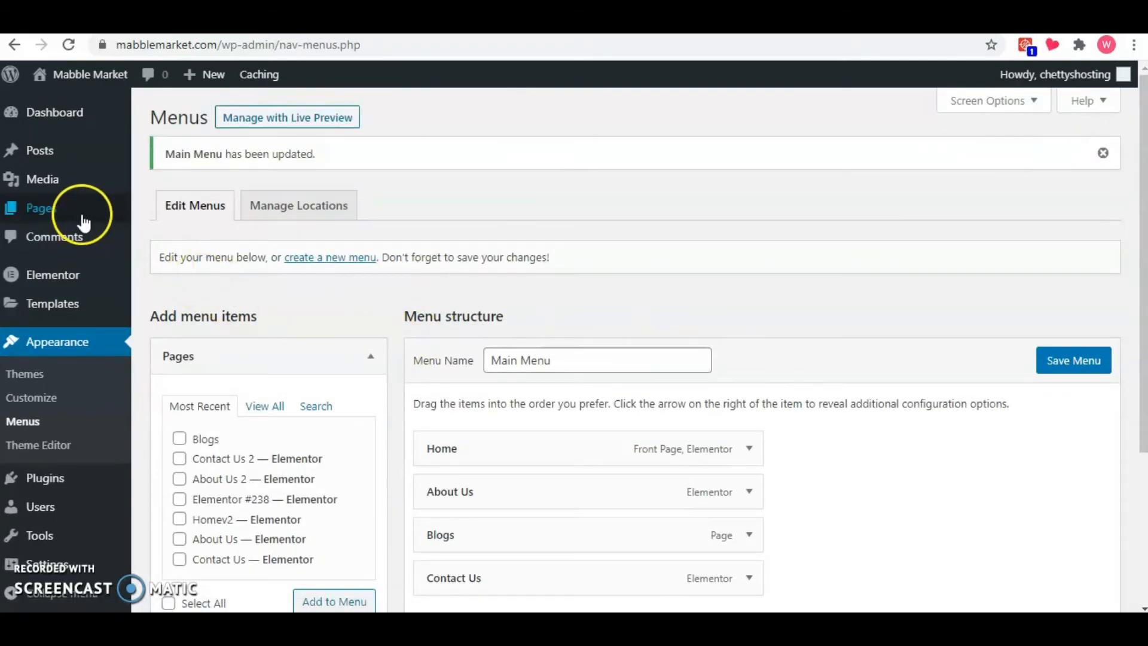
Open the Homev2 page from the list of pages for editing with Elementor.
{"action": "mouse_move", "coordinate": [145, 219]}
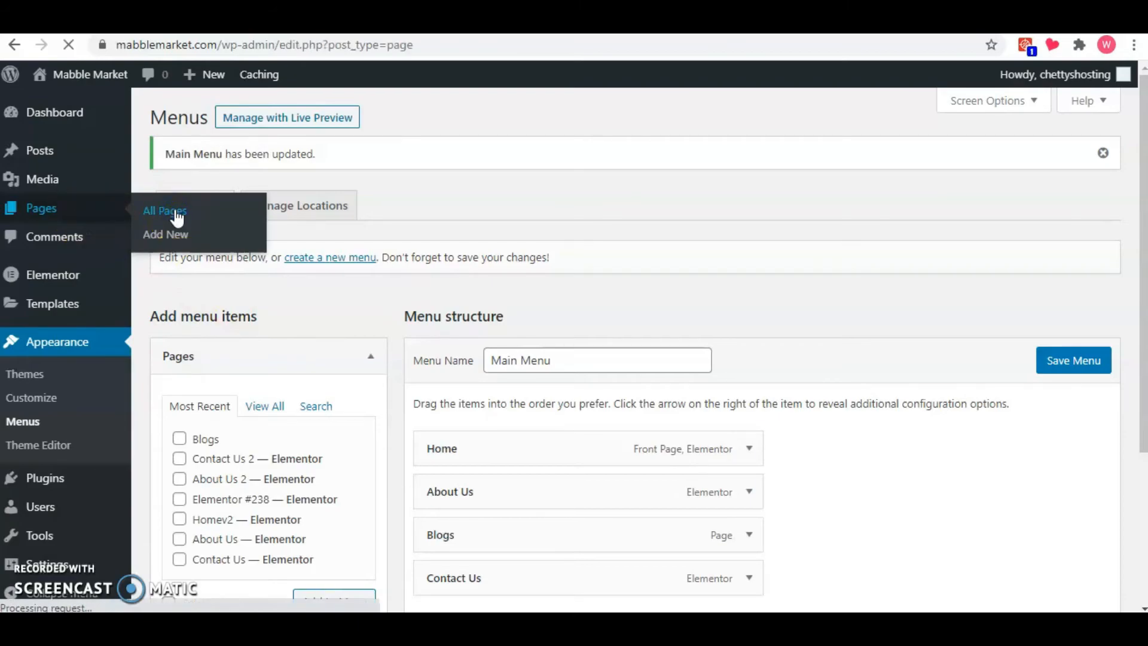
{"action": "scroll", "coordinate": [507, 436], "scroll_direction": "down", "scroll_amount": 2}
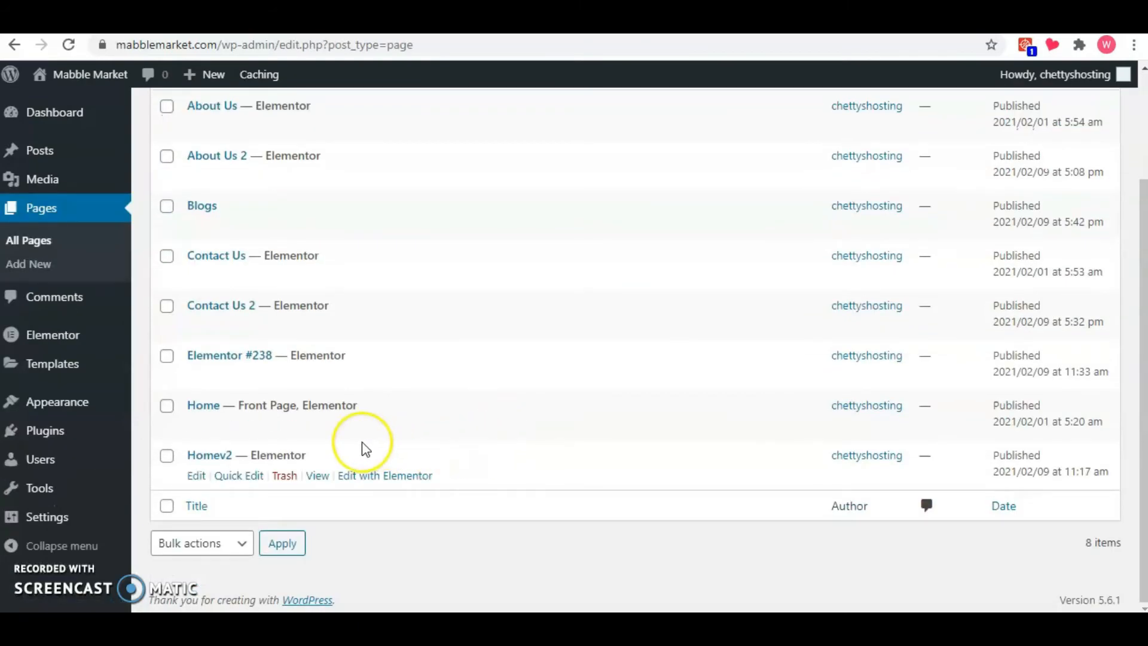
{"action": "left_click", "coordinate": [381, 477]}
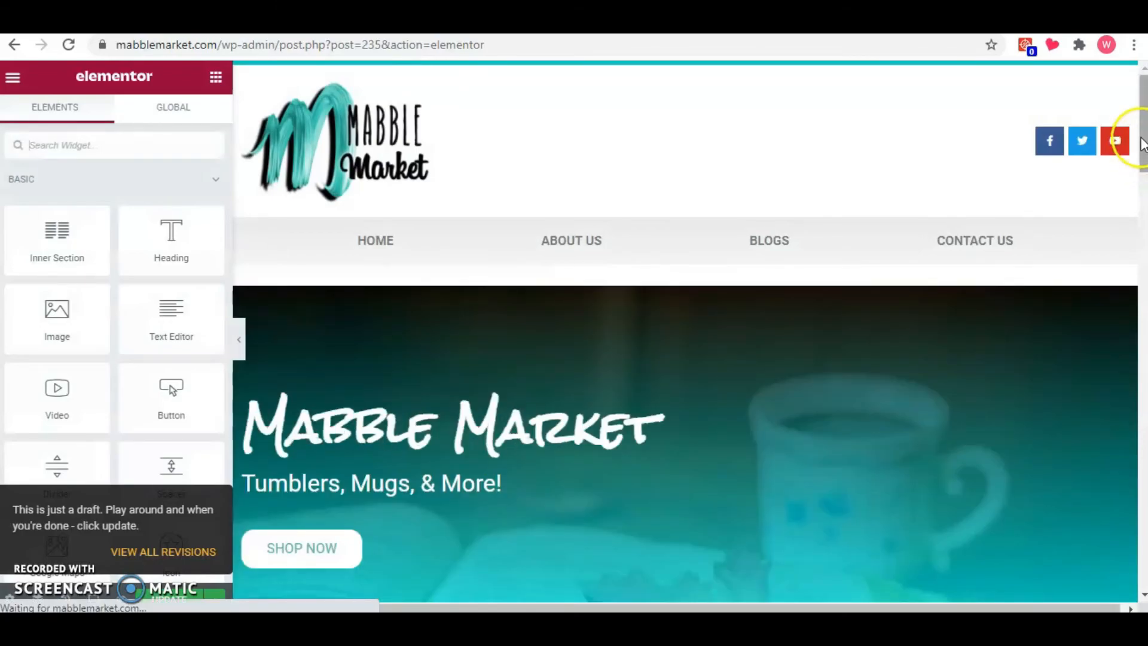
Find the Posts widget by searching for "posts" and place it beneath the Blogs heading.
{"action": "left_click_drag", "start_coordinate": [1142, 144], "coordinate": [1141, 361]}
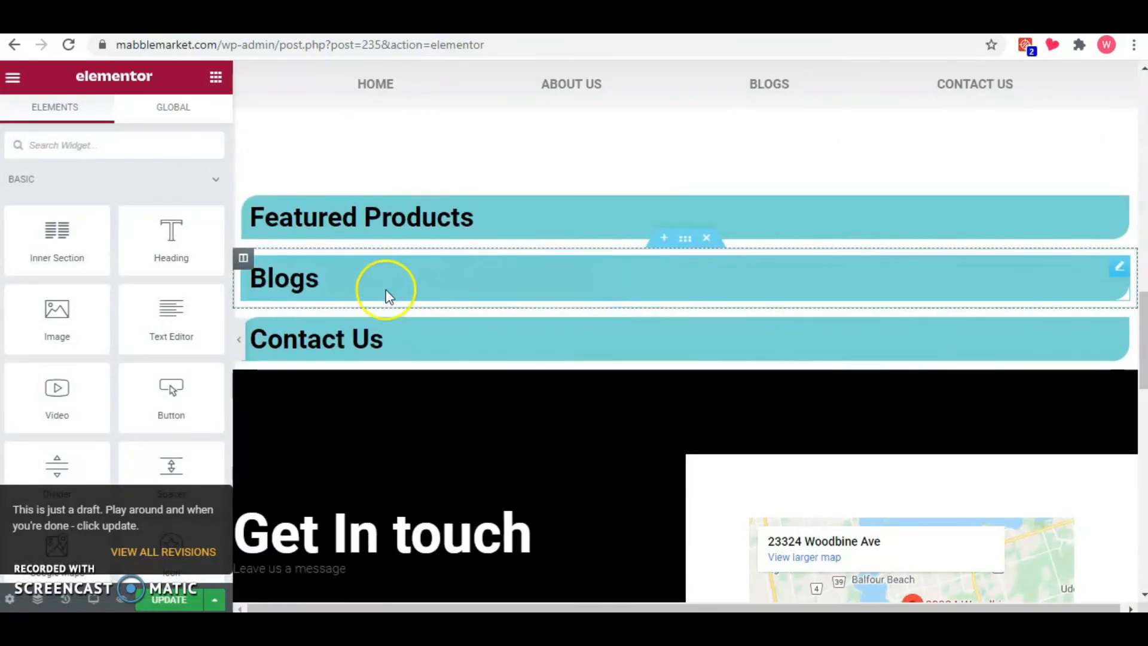
{"action": "left_click", "coordinate": [159, 131]}
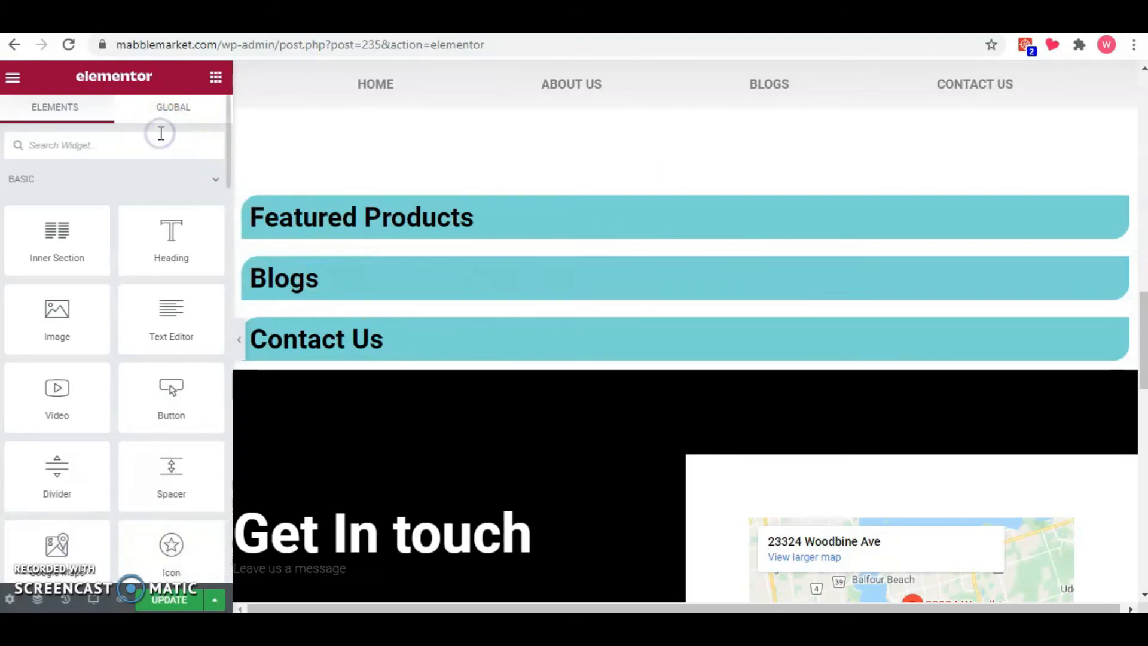
{"action": "type", "text": "posts"}
{"action": "left_click_drag", "start_coordinate": [56, 275], "coordinate": [349, 293]}
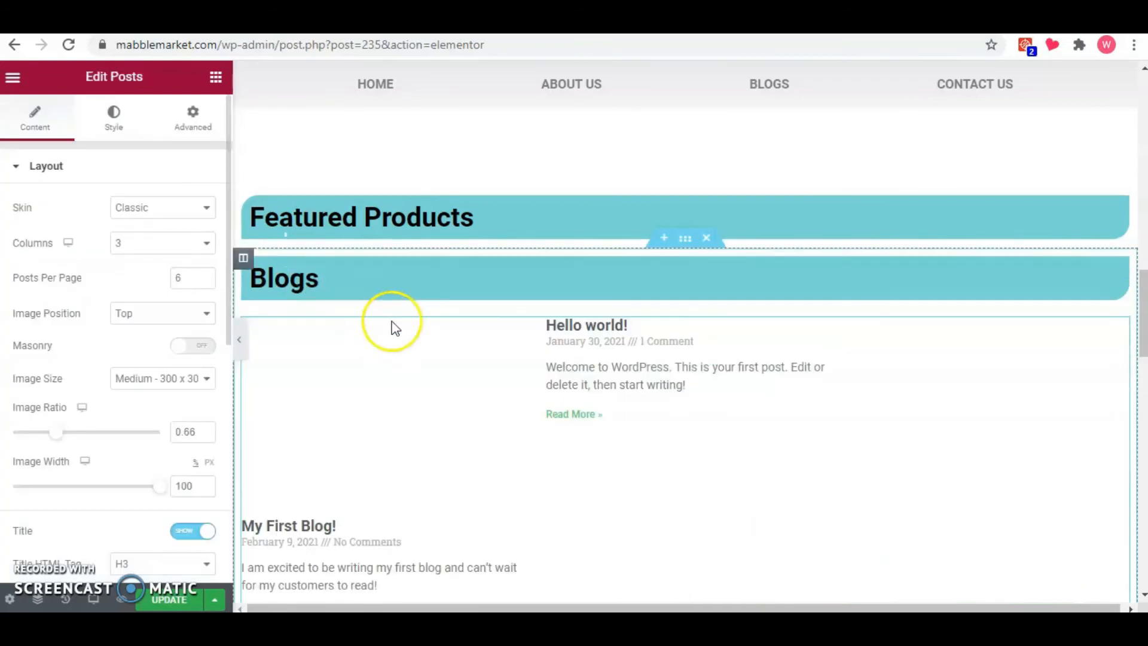
{"action": "scroll", "coordinate": [613, 424], "scroll_direction": "down", "scroll_amount": 1}
{"action": "scroll", "coordinate": [615, 427], "scroll_direction": "down", "scroll_amount": 1}
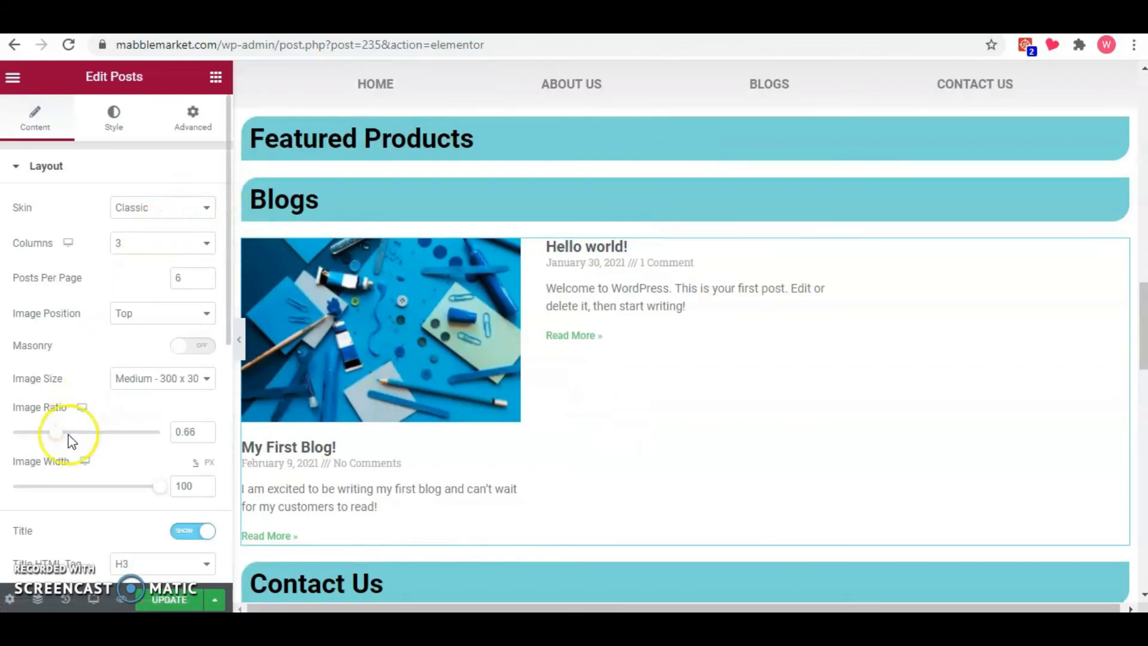
Set the Posts widget's image ratio to 0.54 and check its query and pagination options.
{"action": "left_click_drag", "start_coordinate": [62, 438], "coordinate": [53, 433]}
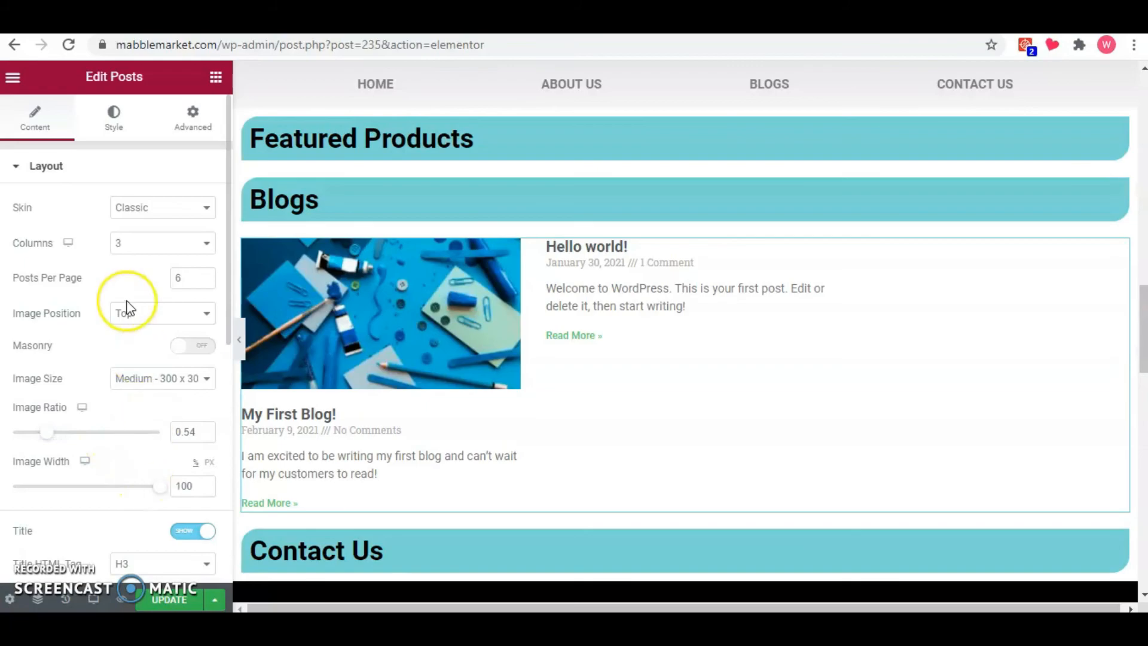
{"action": "scroll", "coordinate": [115, 308], "scroll_direction": "down", "scroll_amount": 8}
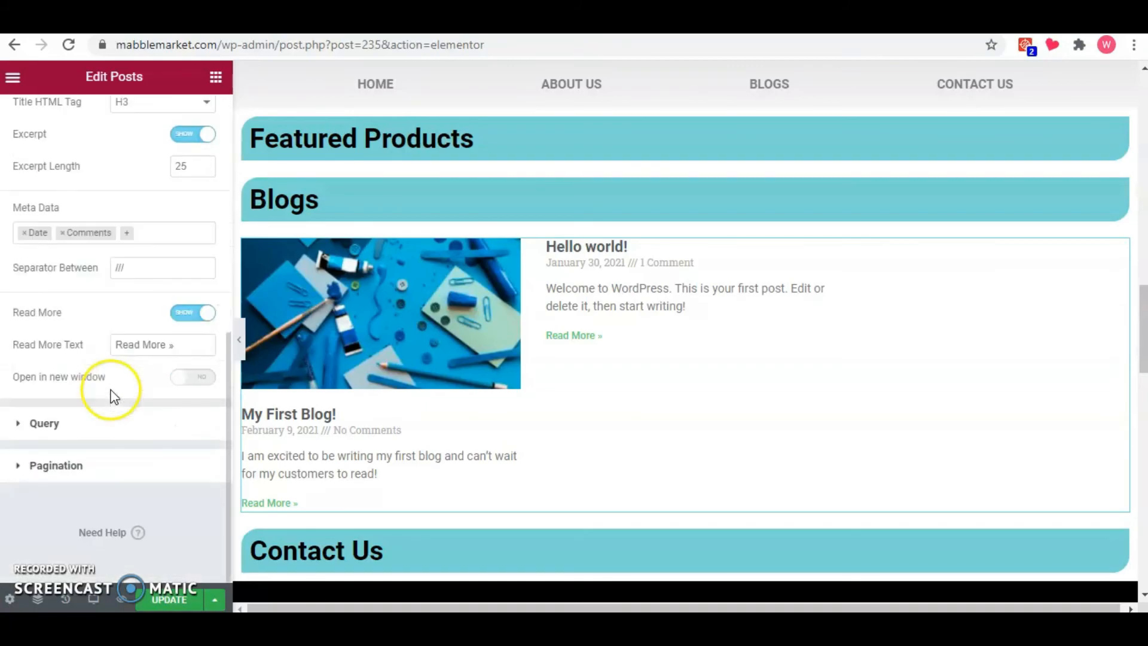
{"action": "left_click", "coordinate": [87, 422]}
{"action": "scroll", "coordinate": [90, 451], "scroll_direction": "down", "scroll_amount": 3}
{"action": "left_click", "coordinate": [90, 463]}
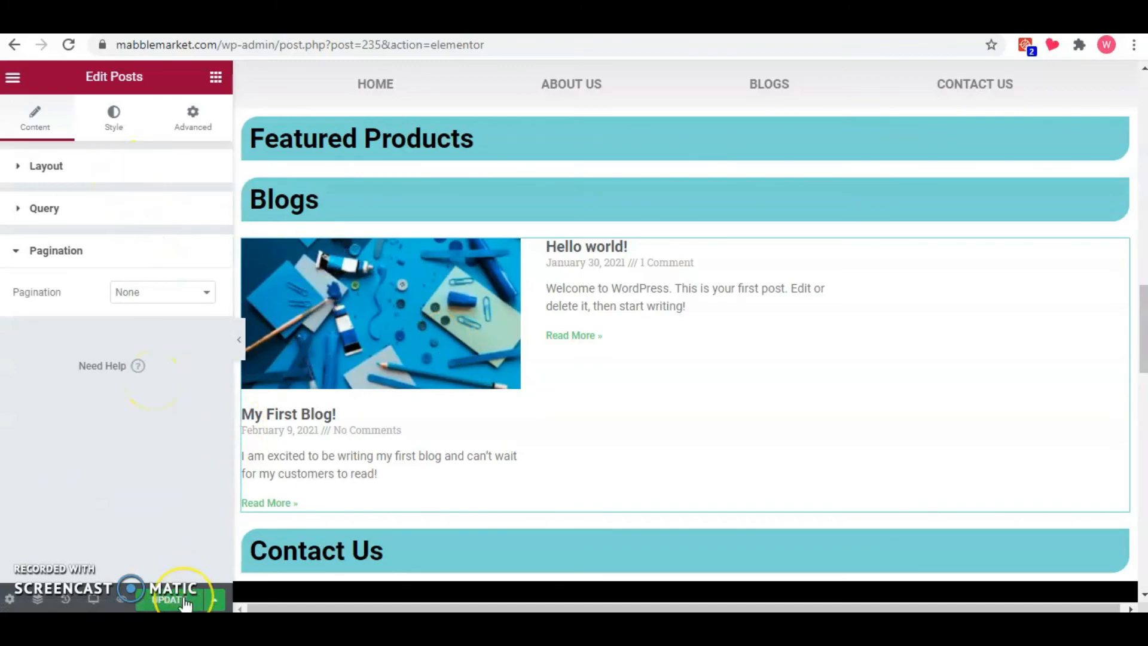
Set the border radius of the post images to 20 px on all corners and preview the page at full width.
{"action": "left_click", "coordinate": [114, 119]}
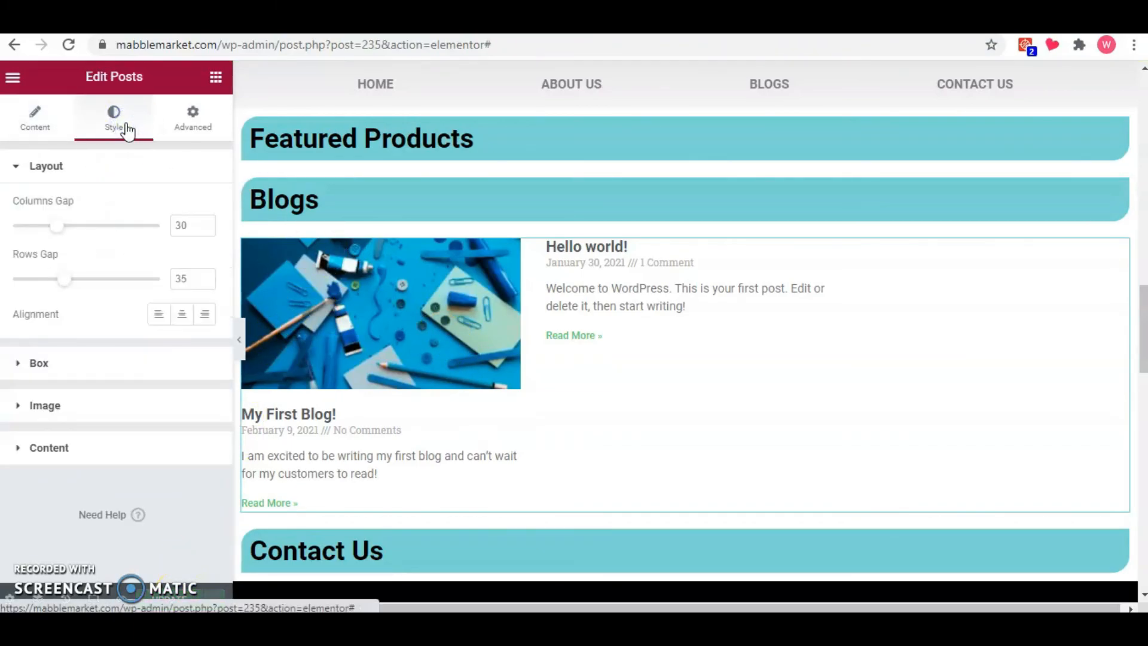
{"action": "left_click", "coordinate": [86, 408]}
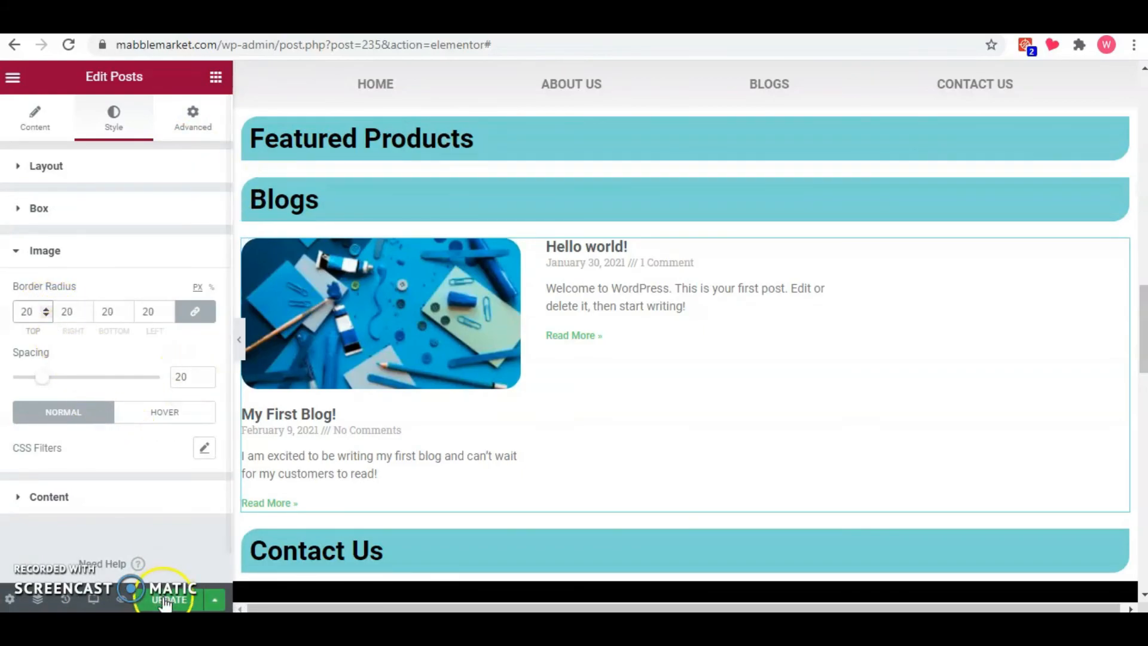
{"action": "left_click", "coordinate": [239, 339]}
{"action": "left_click_drag", "start_coordinate": [1141, 380], "coordinate": [1136, 412]}
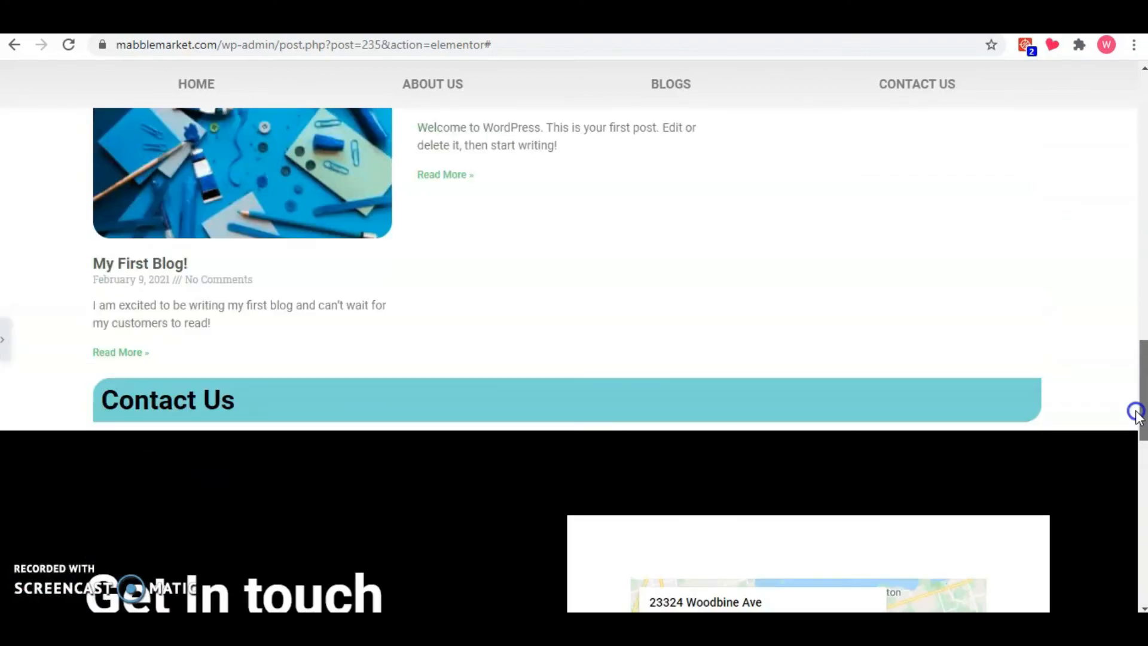